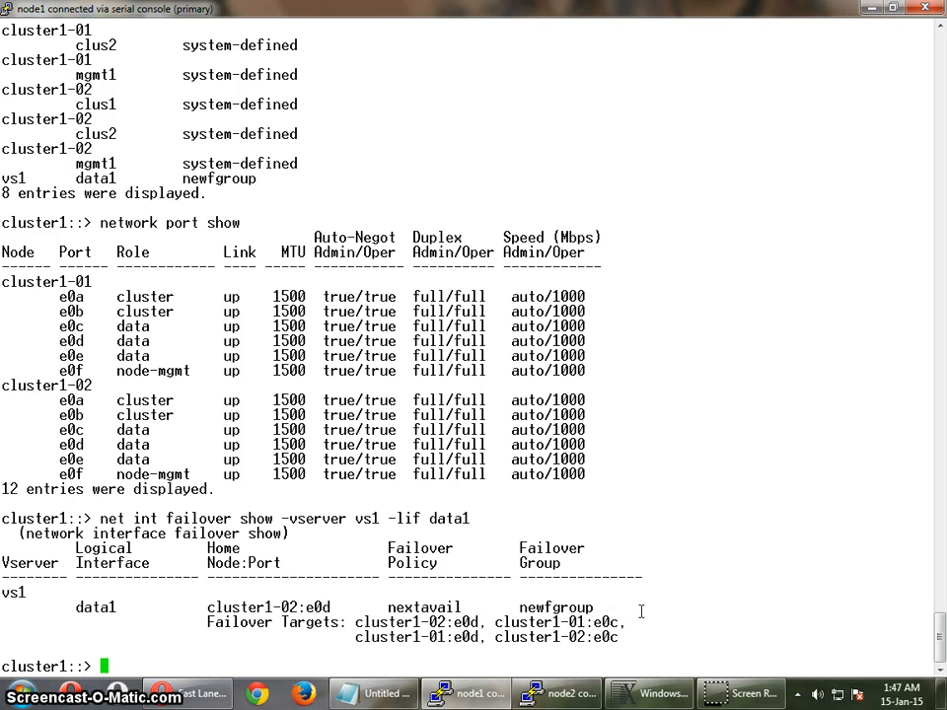
- Switch the cluster shell to the diag privilege level with "set diag" and accept the continuation prompt
{"action": "type", "text": "set diag"}
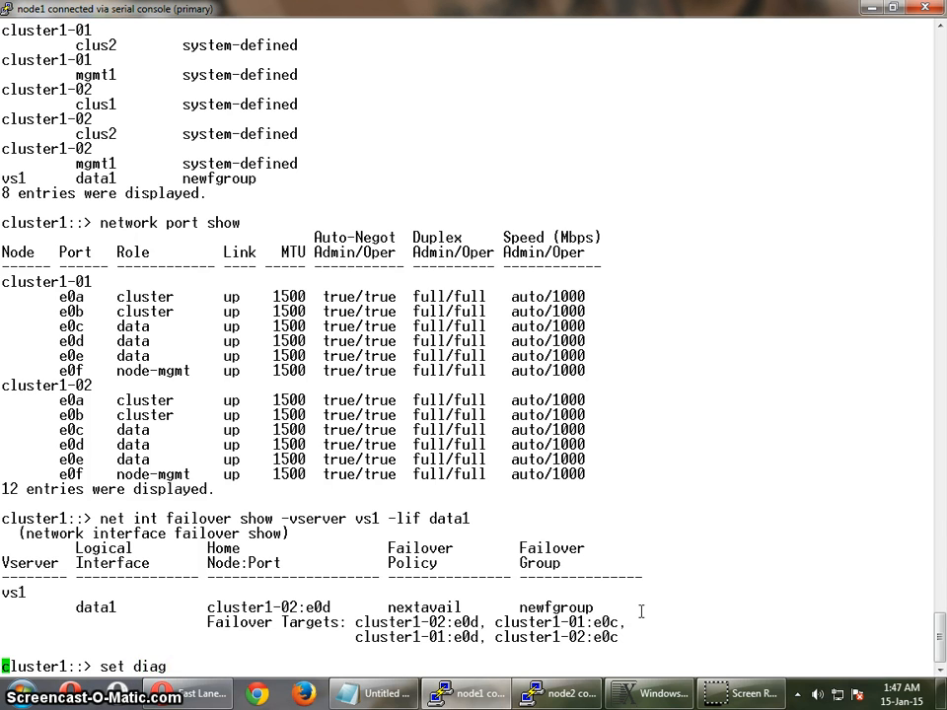
{"action": "key", "text": "Return"}
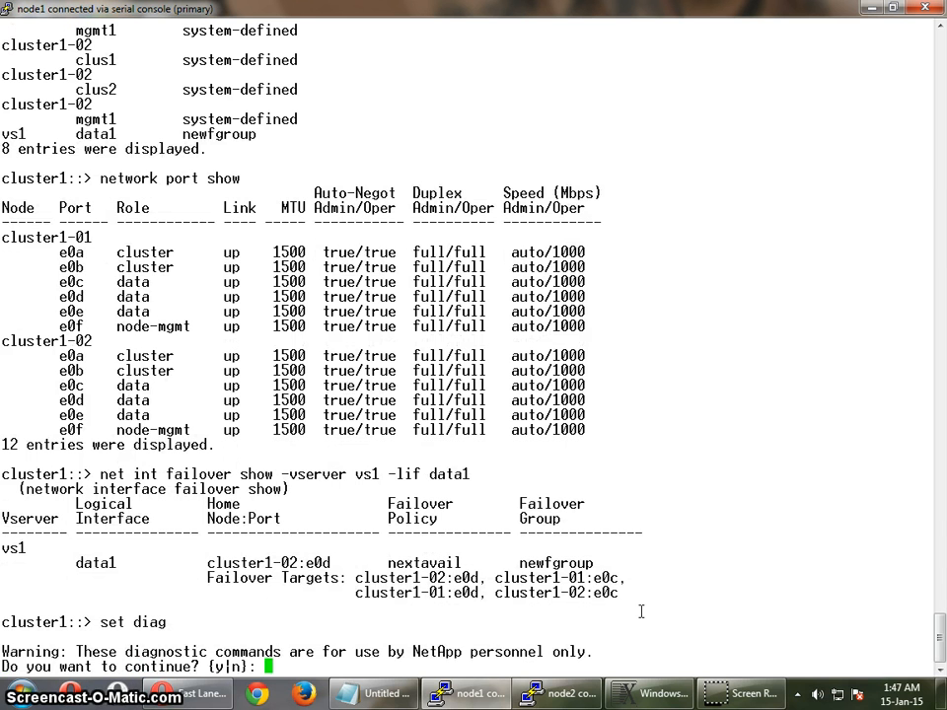
{"action": "key", "text": "Return"}
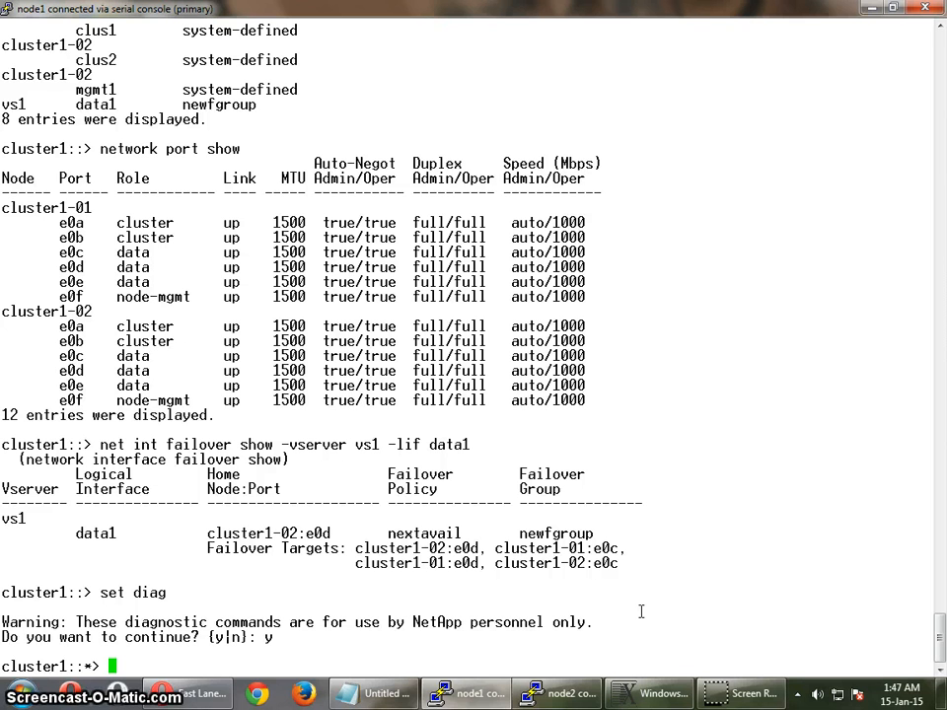
- Administratively disable port e0d on node cluster1-02 using net port modify with -up-admin false
{"action": "type", "text": "net por"}
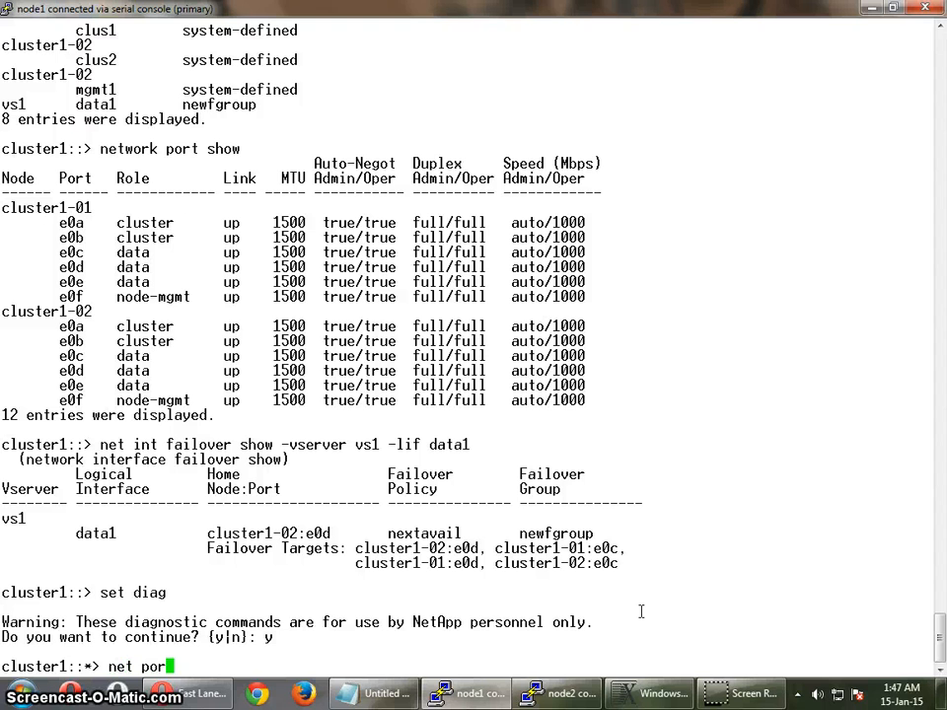
{"action": "type", "text": "t "}
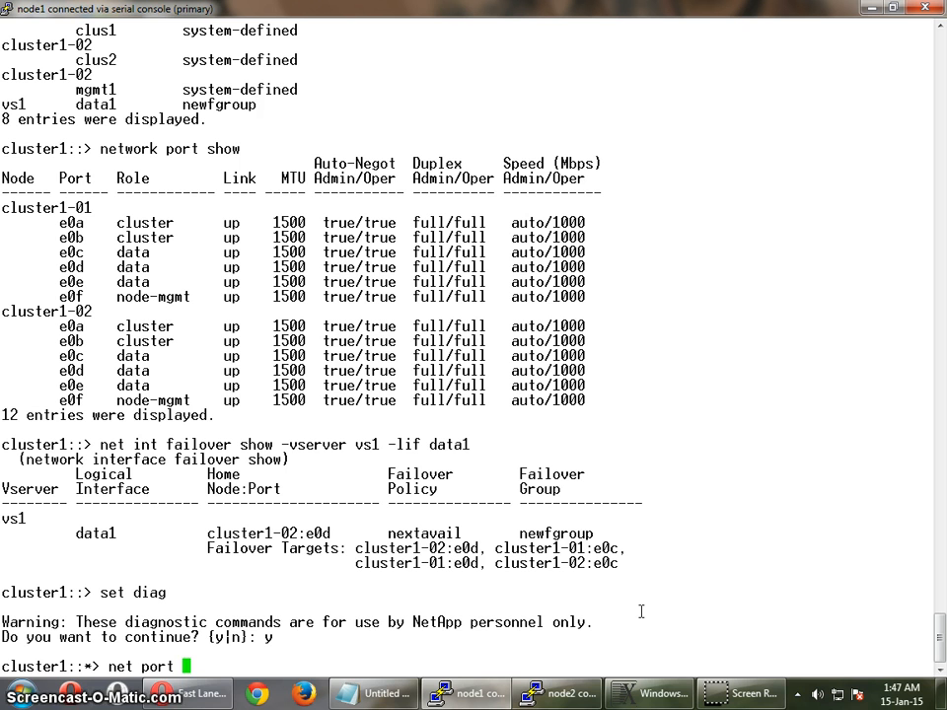
{"action": "type", "text": "m"}
{"action": "key", "text": "Tab"}
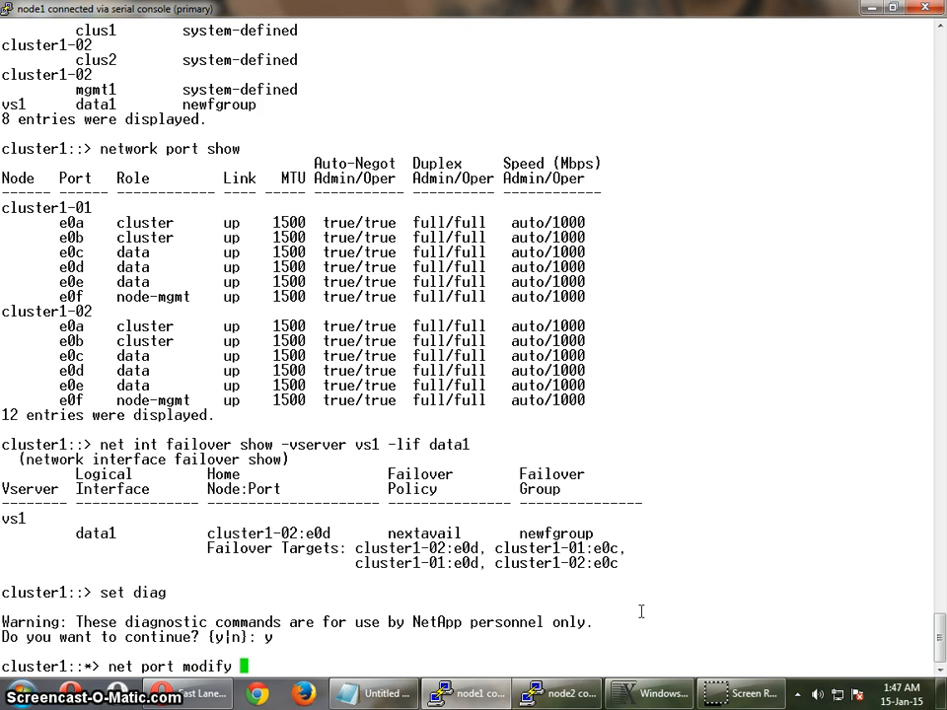
{"action": "type", "text": "-node"}
{"action": "key", "text": "Tab"}
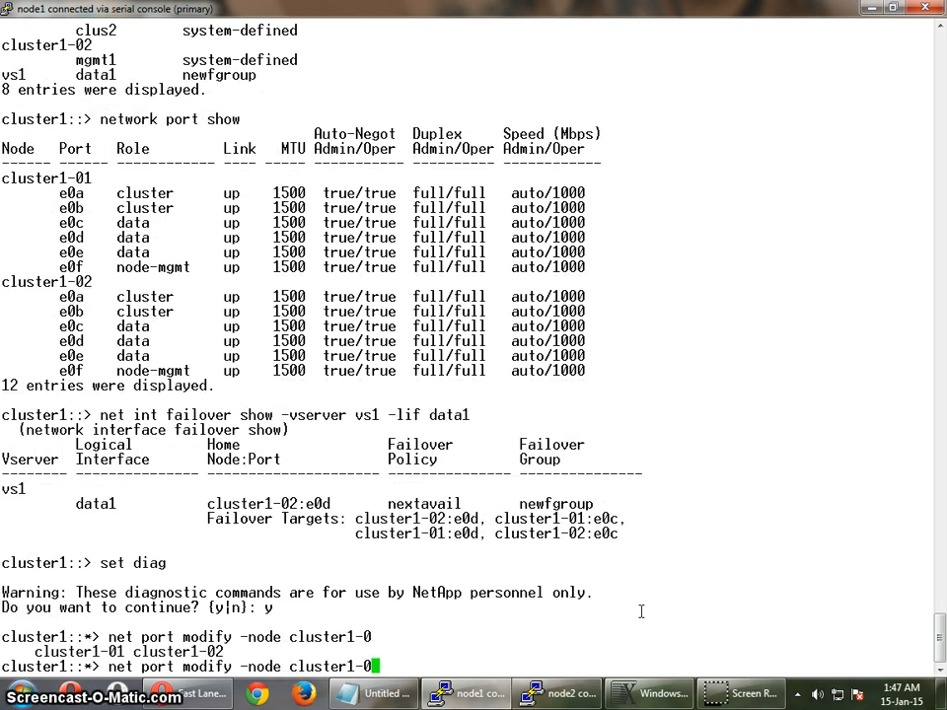
{"action": "type", "text": "2 "}
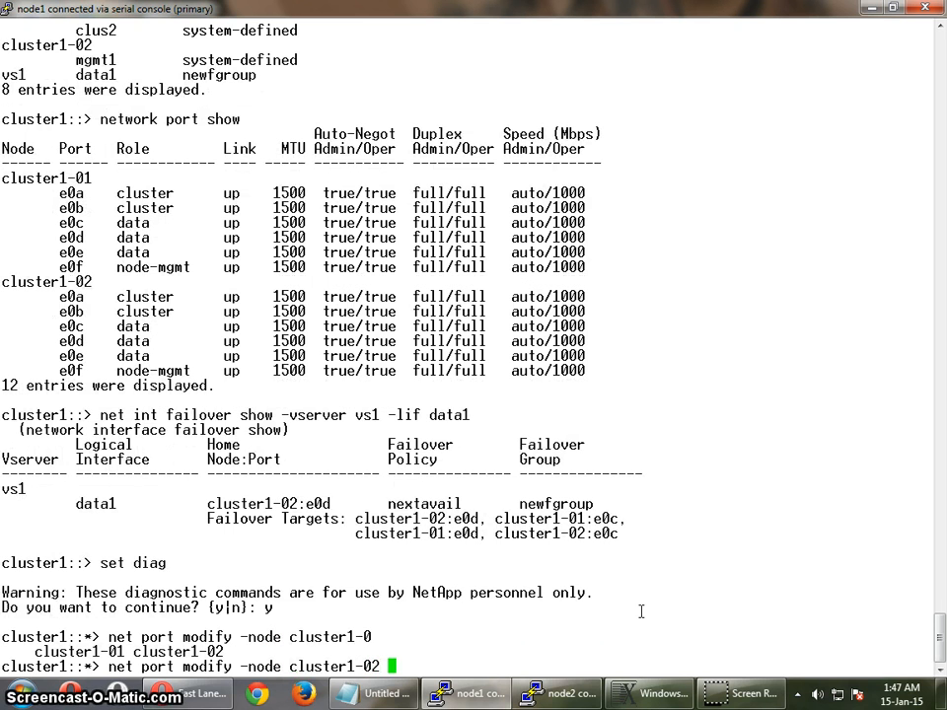
{"action": "type", "text": "-port "}
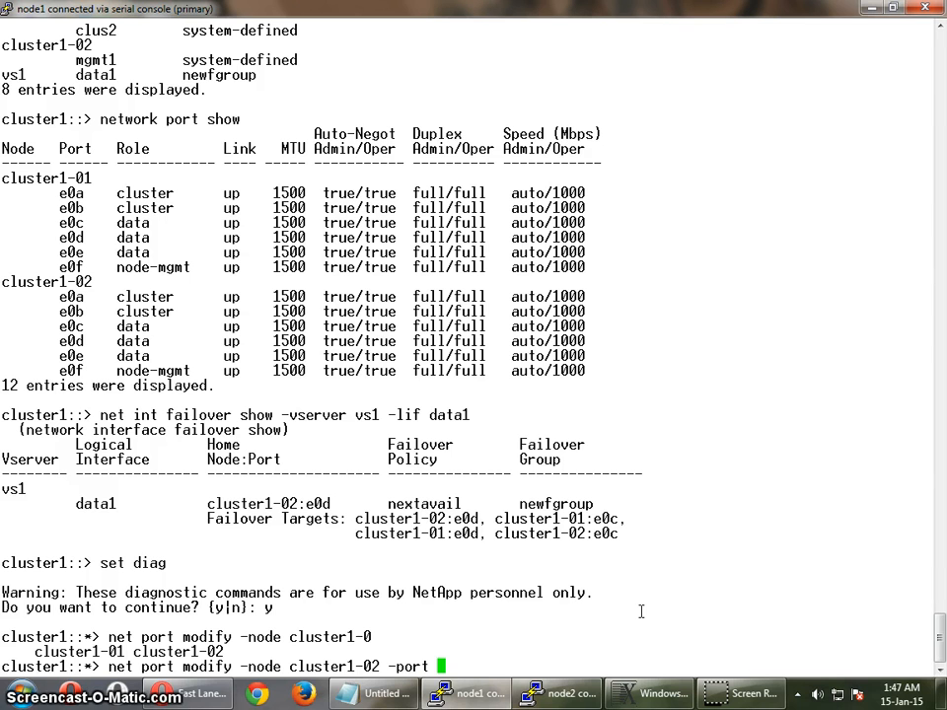
{"action": "type", "text": "e0d "}
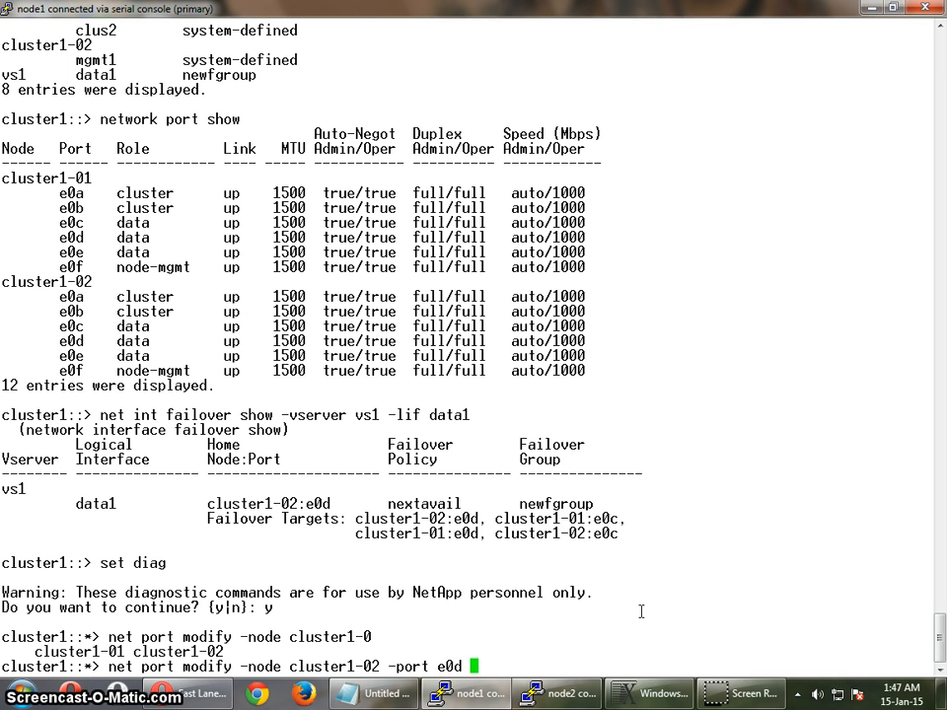
{"action": "type", "text": "-up-admin "}
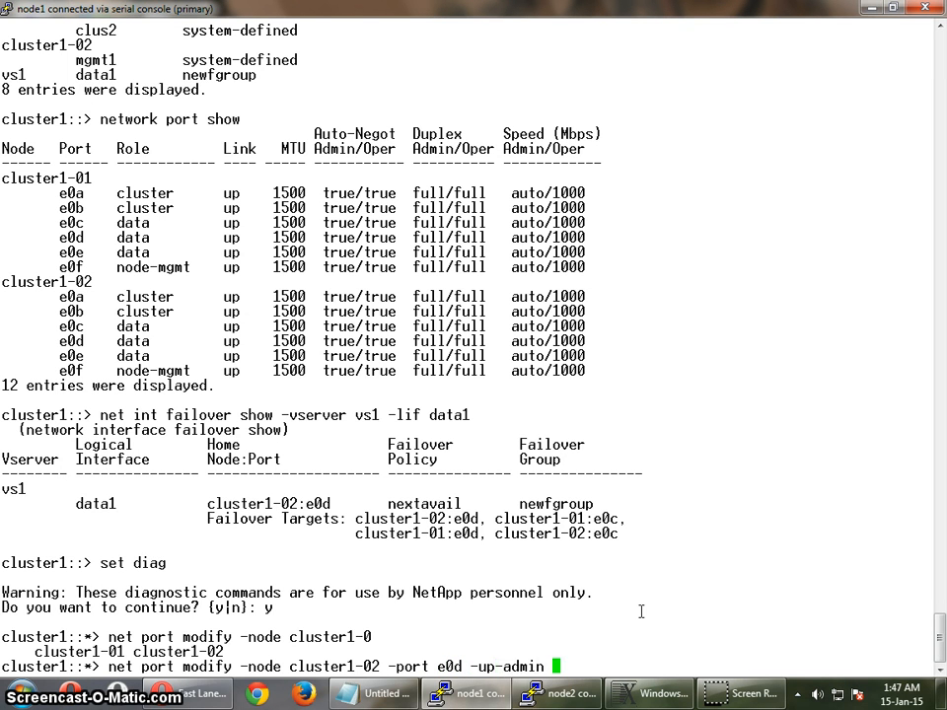
{"action": "type", "text": "false"}
{"action": "key", "text": "Return"}
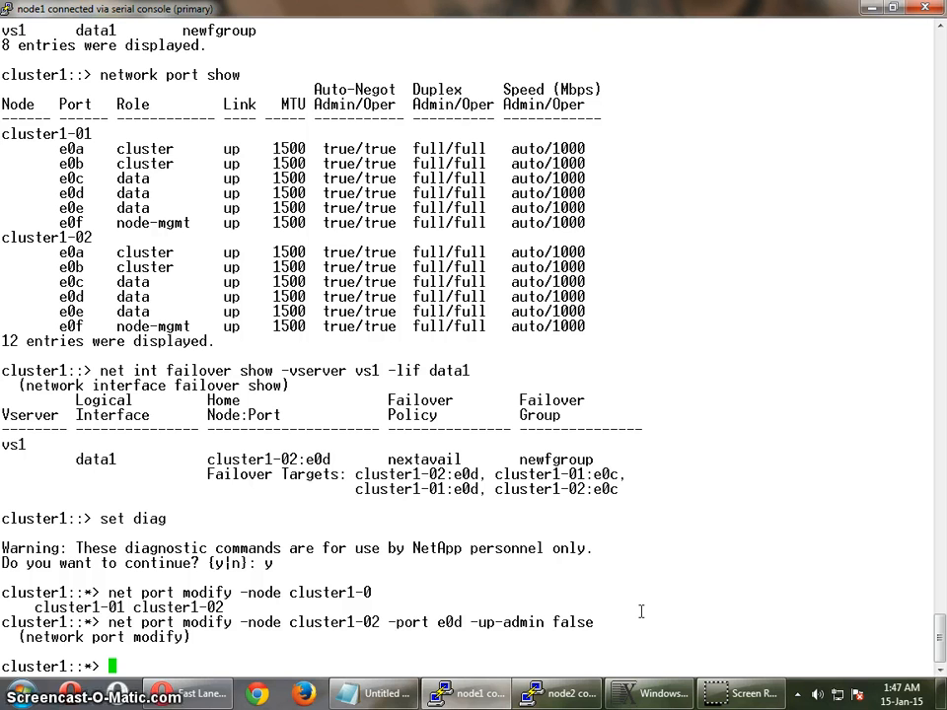
- List the network ports with "net port show" and check the link state of e0d on cluster1-02
{"action": "type", "text": "net po"}
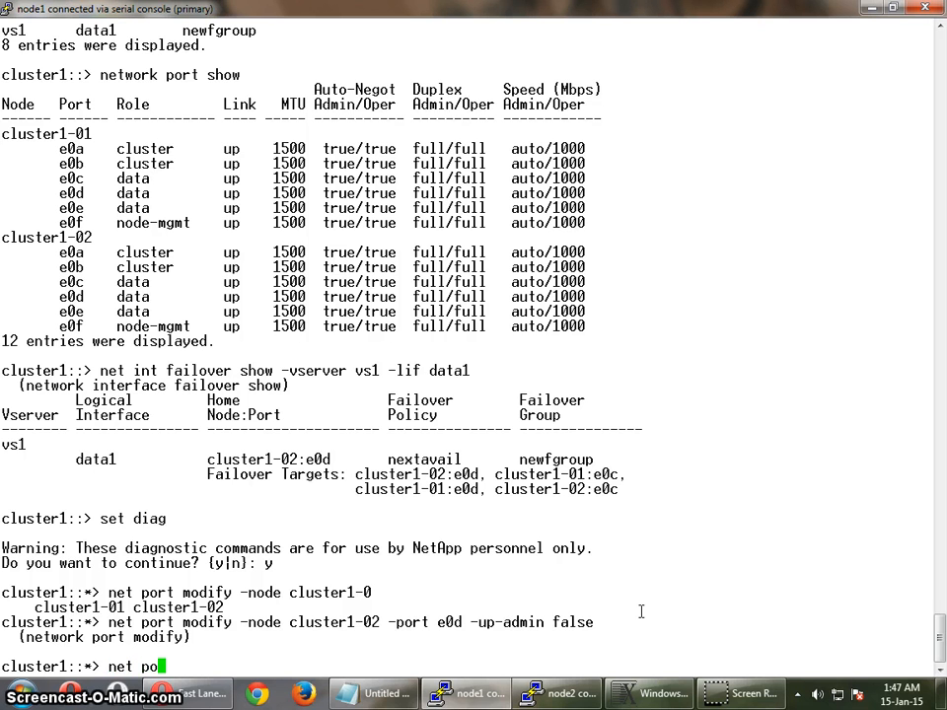
{"action": "type", "text": "rt show"}
{"action": "key", "text": "Return"}
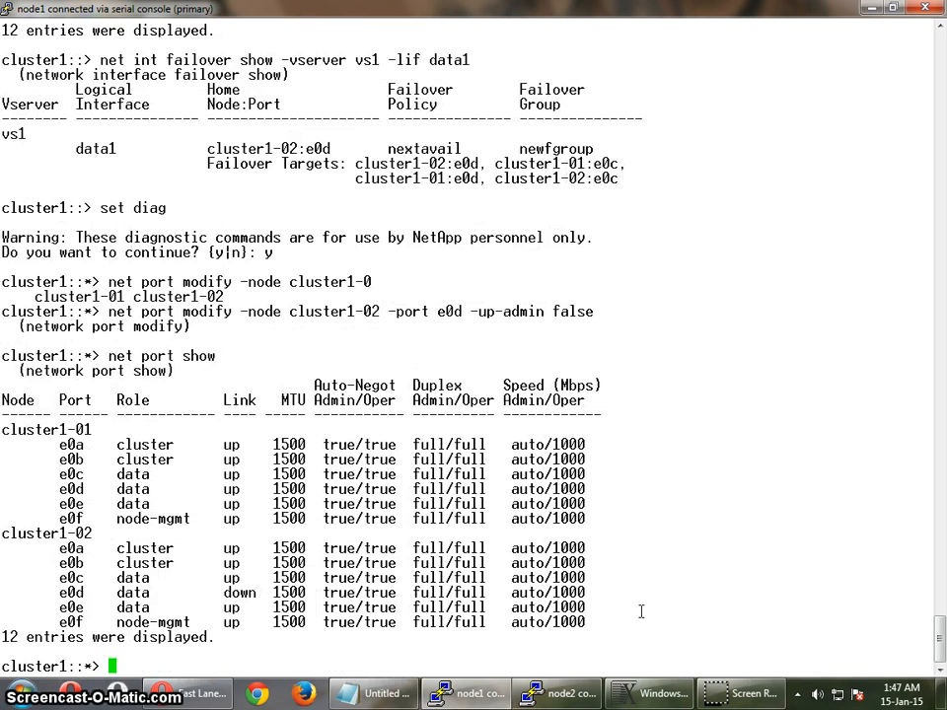
{"action": "double_click", "coordinate": [239, 593]}
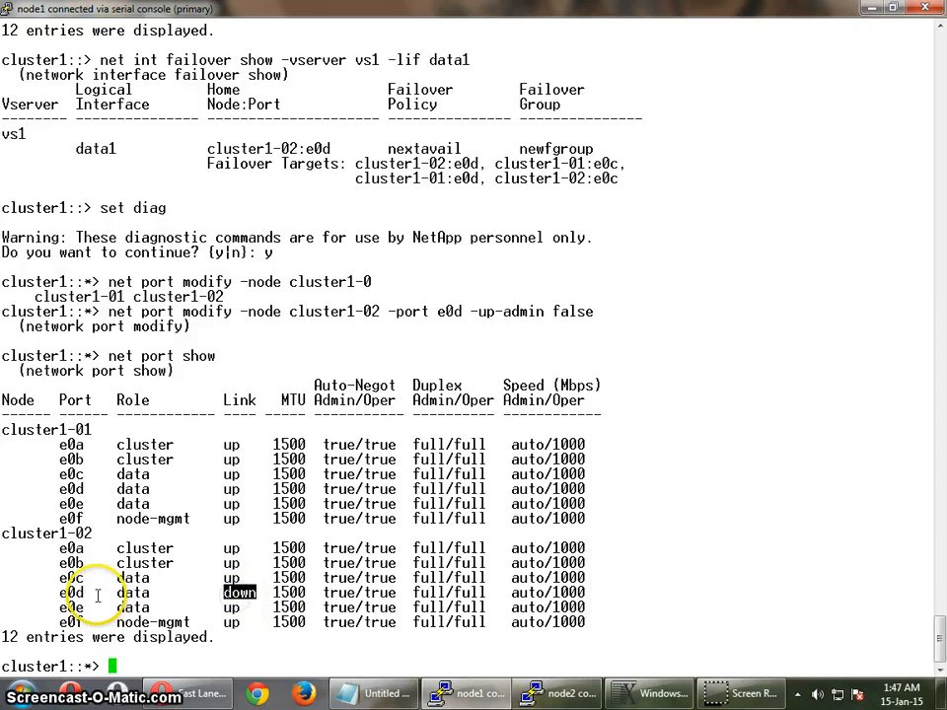
{"action": "left_click", "coordinate": [740, 579]}
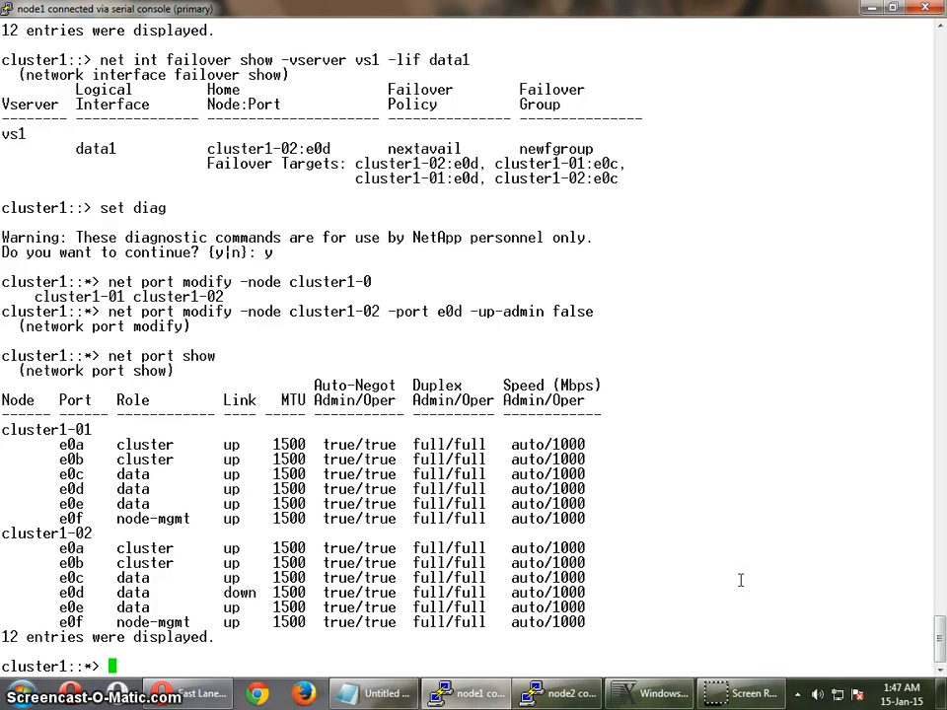
- List the network interfaces with "net int show" and compare data1's current port with its failover targets in the earlier output
{"action": "type", "text": "net "}
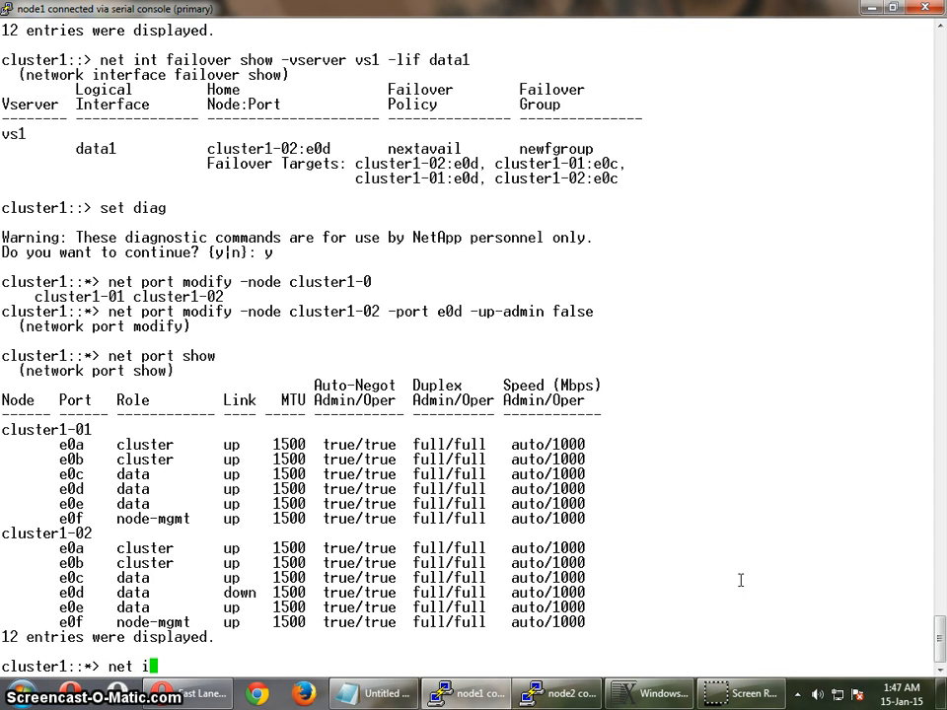
{"action": "type", "text": "int show"}
{"action": "key", "text": "Return"}
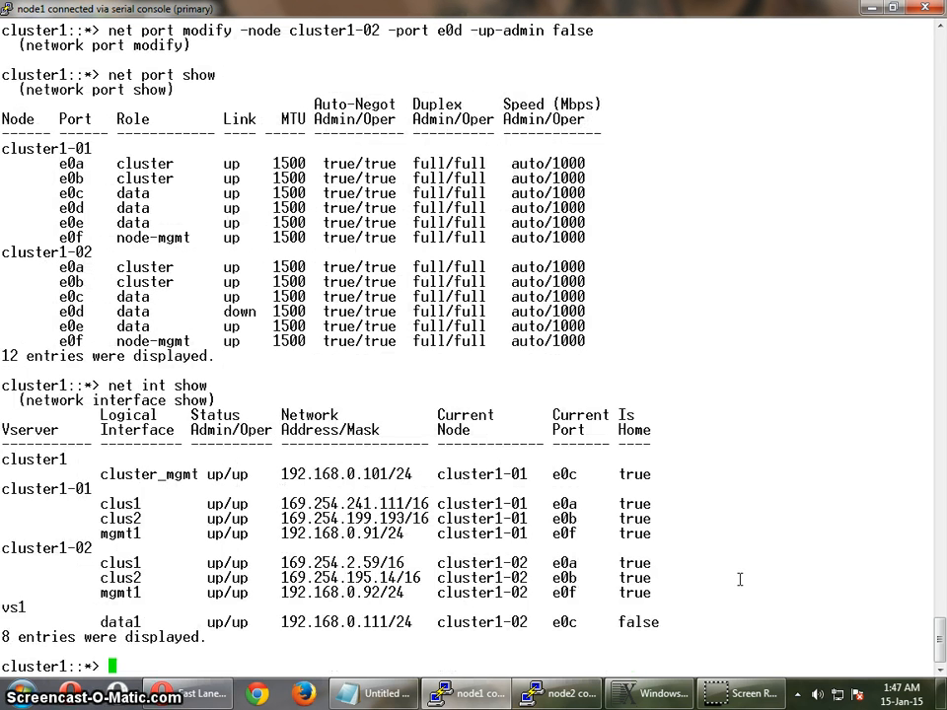
{"action": "double_click", "coordinate": [566, 621]}
{"action": "right_click", "coordinate": [746, 608]}
{"action": "scroll", "coordinate": [695, 493], "scroll_direction": "up", "scroll_amount": 7}
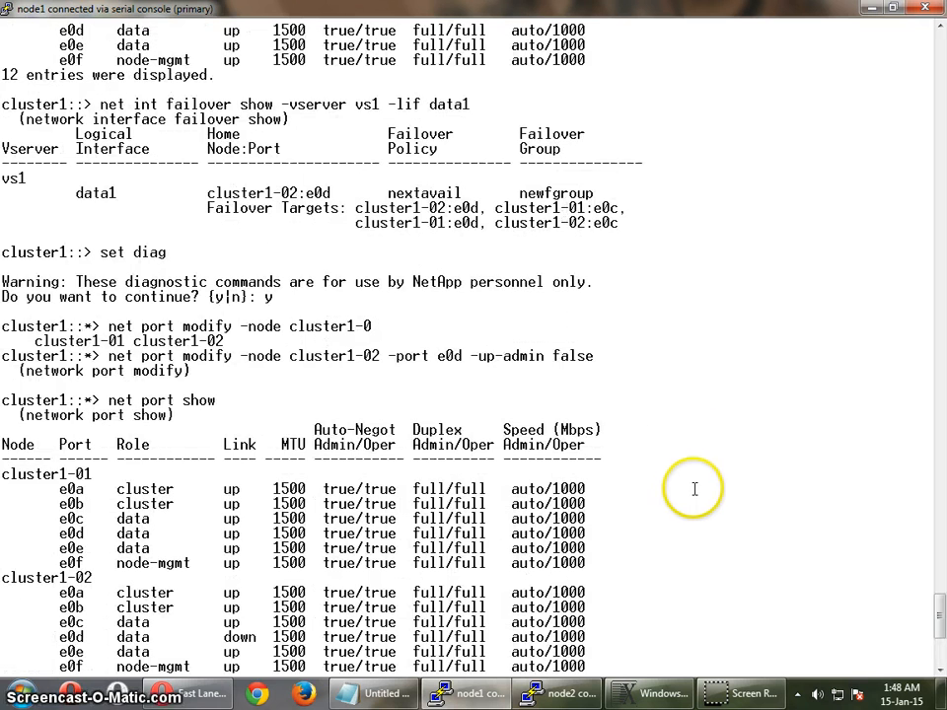
{"action": "double_click", "coordinate": [609, 196]}
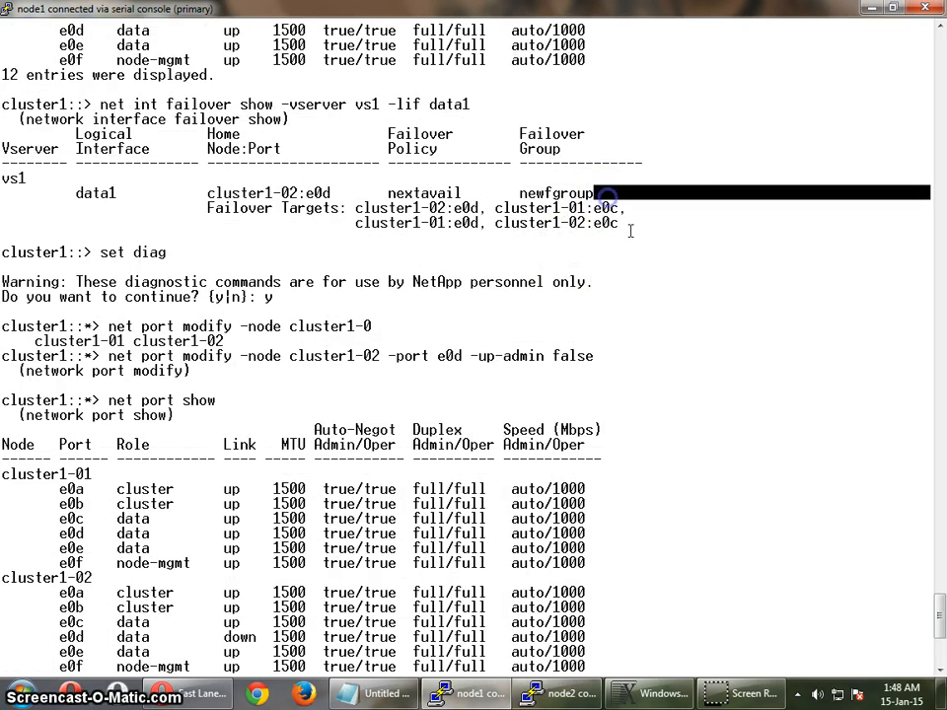
{"action": "double_click", "coordinate": [676, 306]}
{"action": "scroll", "coordinate": [676, 306], "scroll_direction": "down", "scroll_amount": 1}
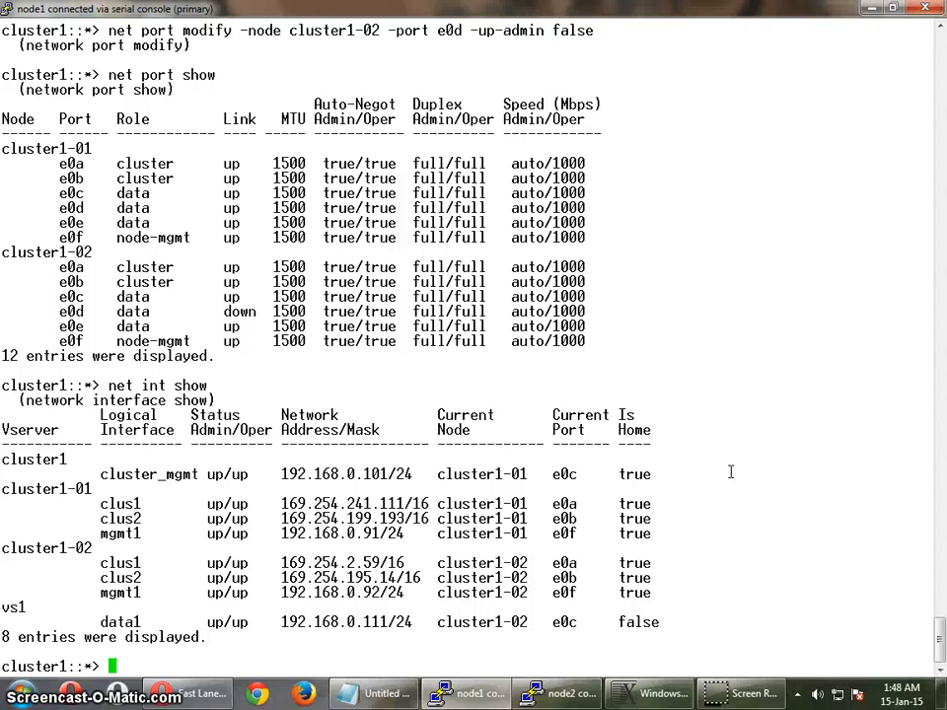
- Re-enable port e0d on node cluster1-02 using net port modify with -up-admin true
{"action": "type", "text": "net port"}
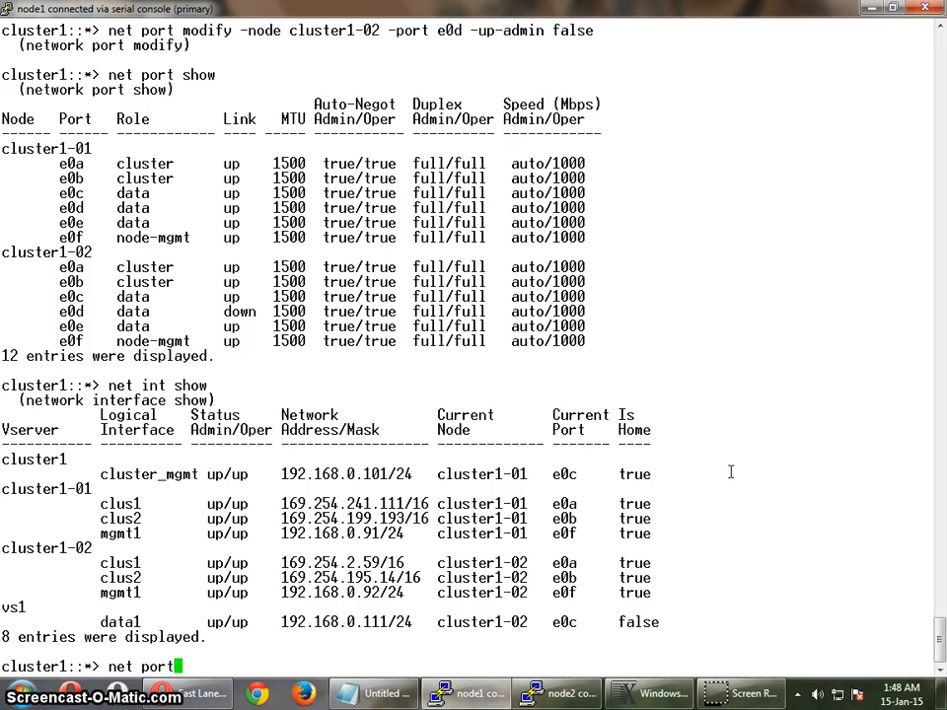
{"action": "type", "text": " modify  -node"}
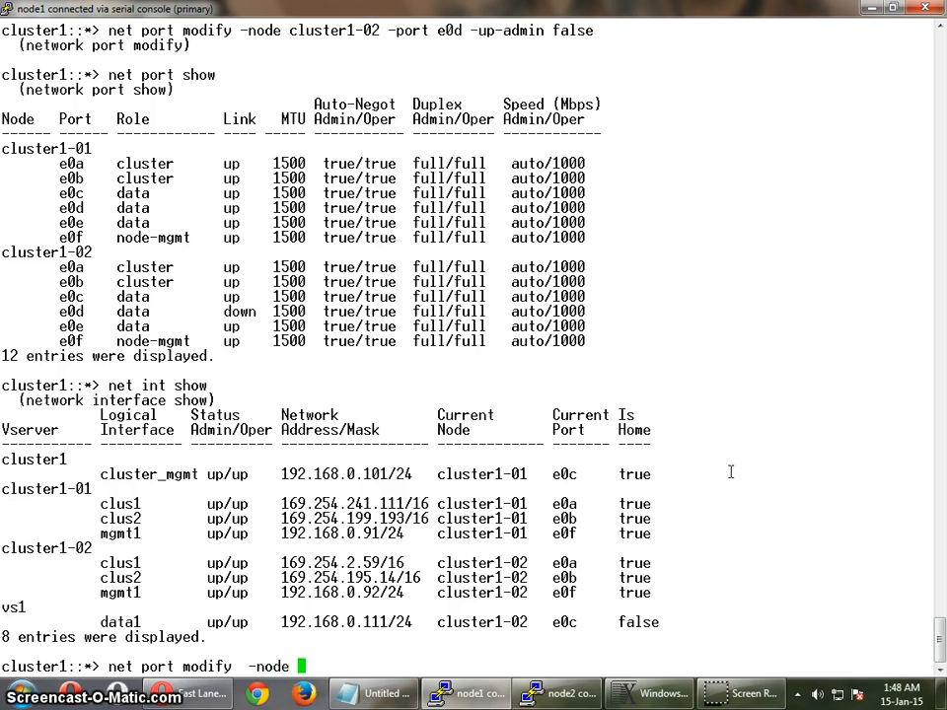
{"action": "key", "text": "Tab"}
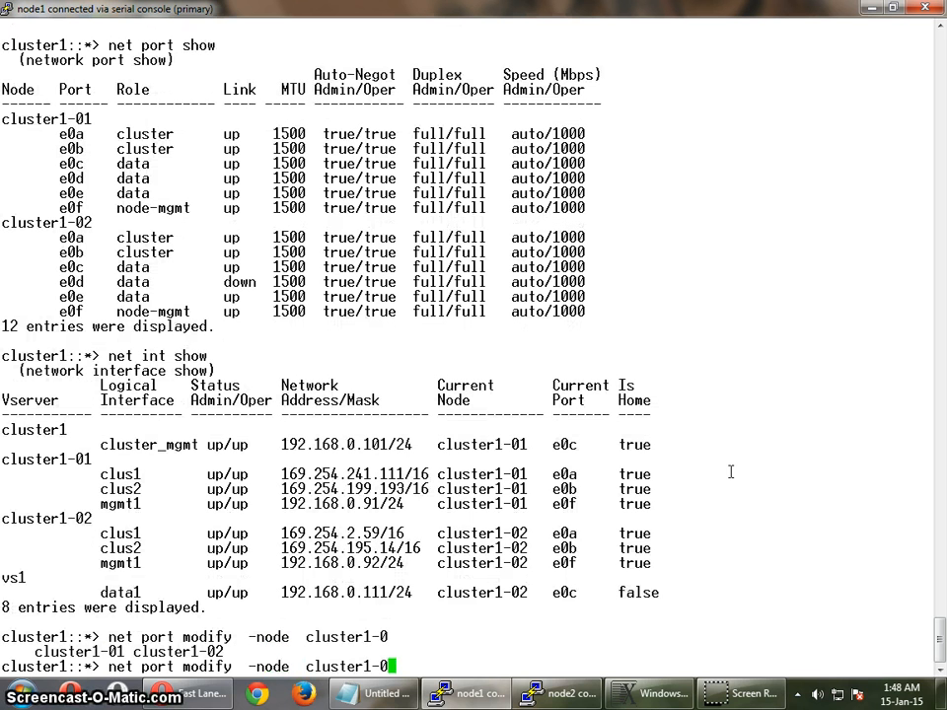
{"action": "type", "text": "2 -port "}
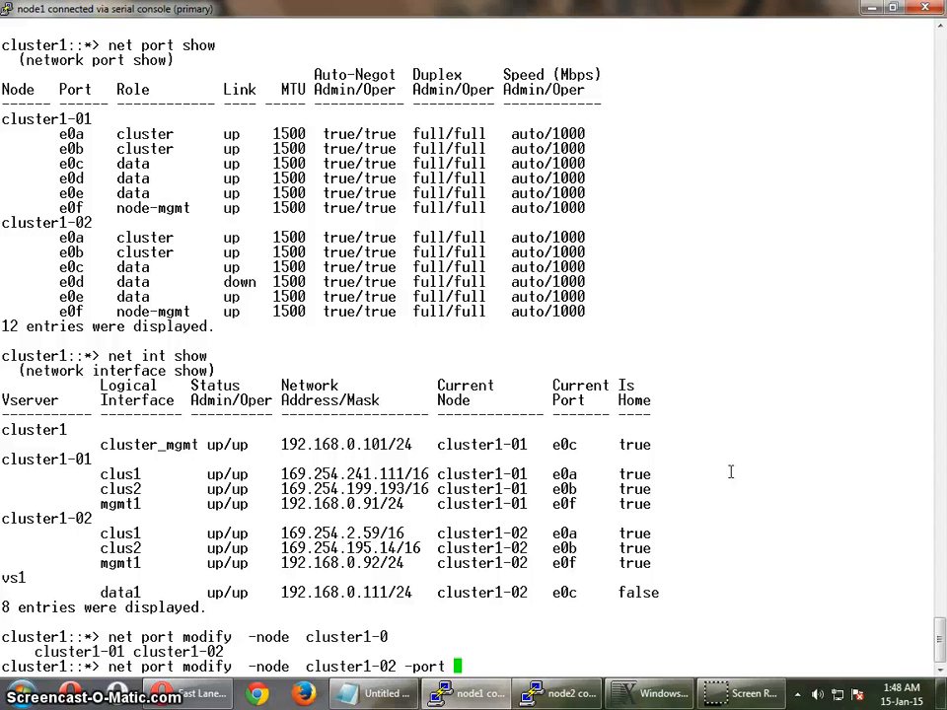
{"action": "type", "text": "e0d "}
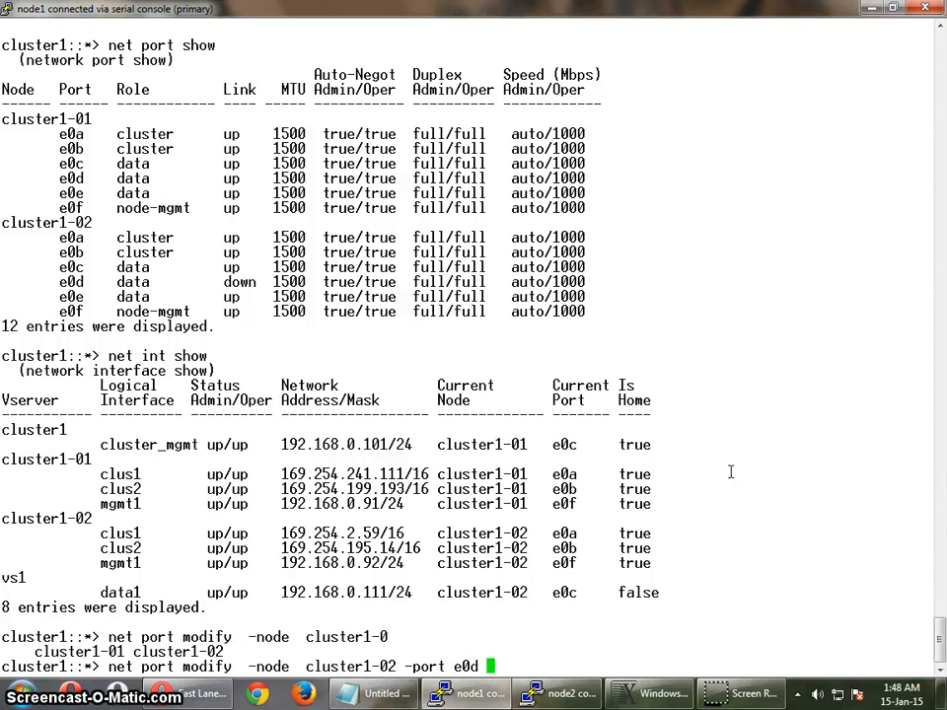
{"action": "type", "text": "-u"}
{"action": "key", "text": "Tab"}
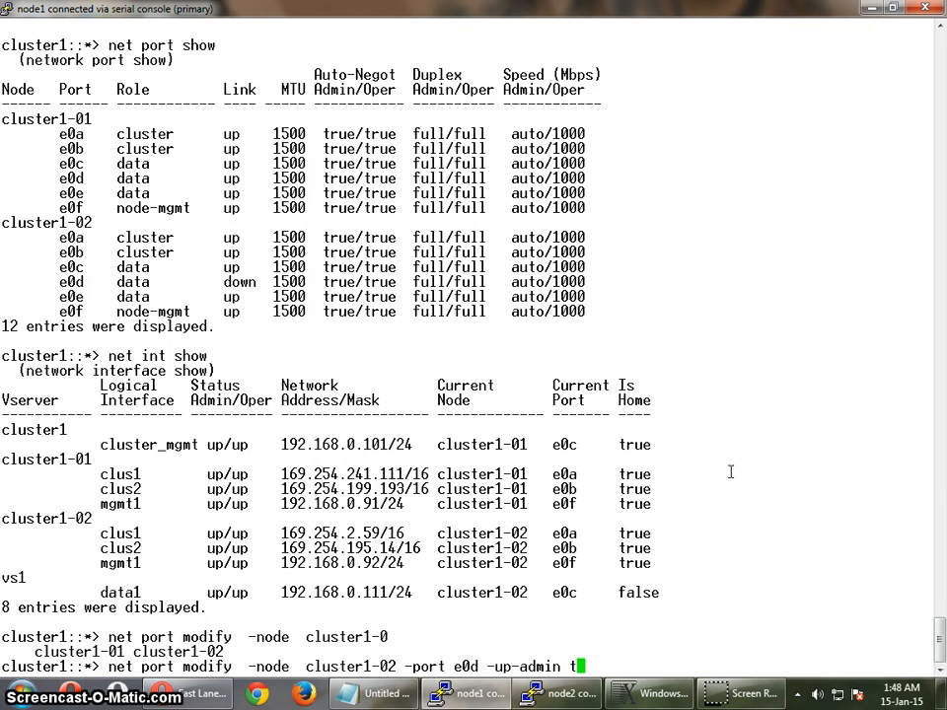
{"action": "type", "text": "true"}
{"action": "key", "text": "Return"}
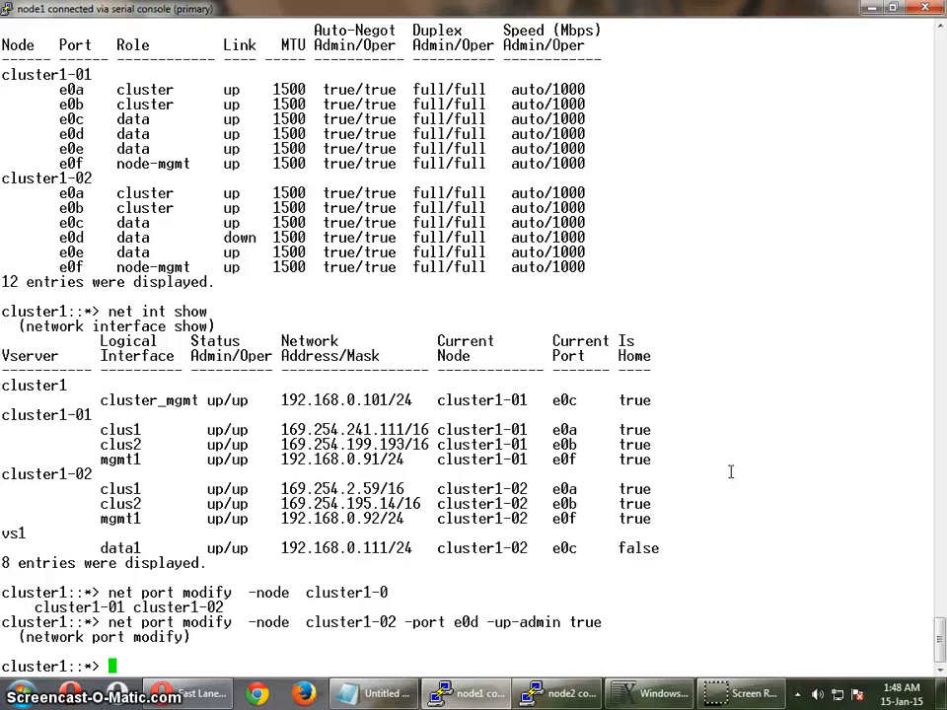
- Run "net port show" again and check the link state of the re-enabled e0d on cluster1-02
{"action": "type", "text": "net "}
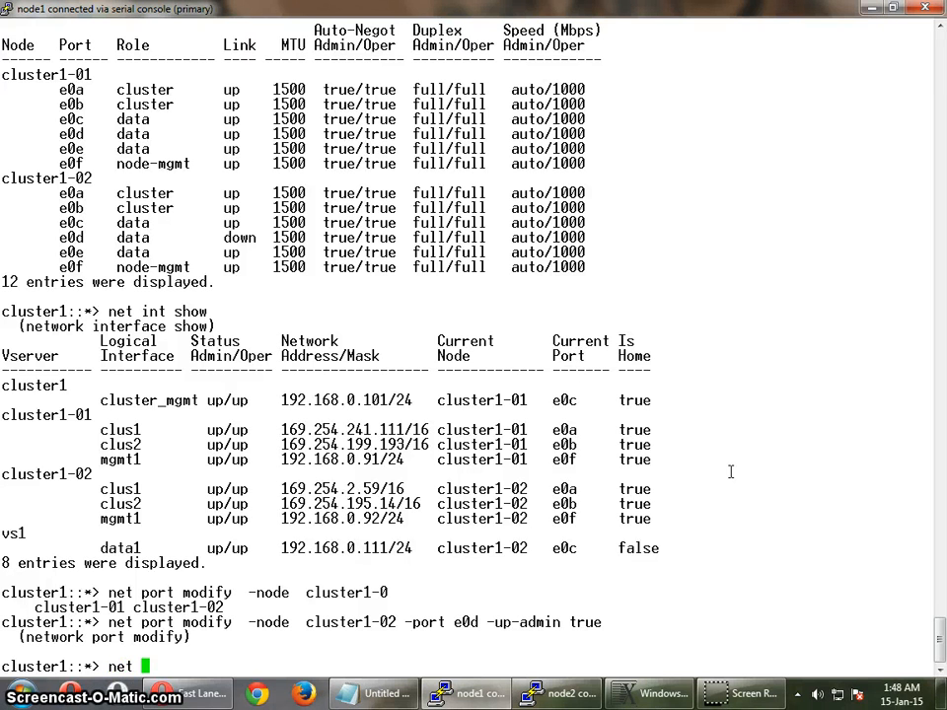
{"action": "type", "text": "port show"}
{"action": "key", "text": "Return"}
{"action": "left_click", "coordinate": [557, 493]}
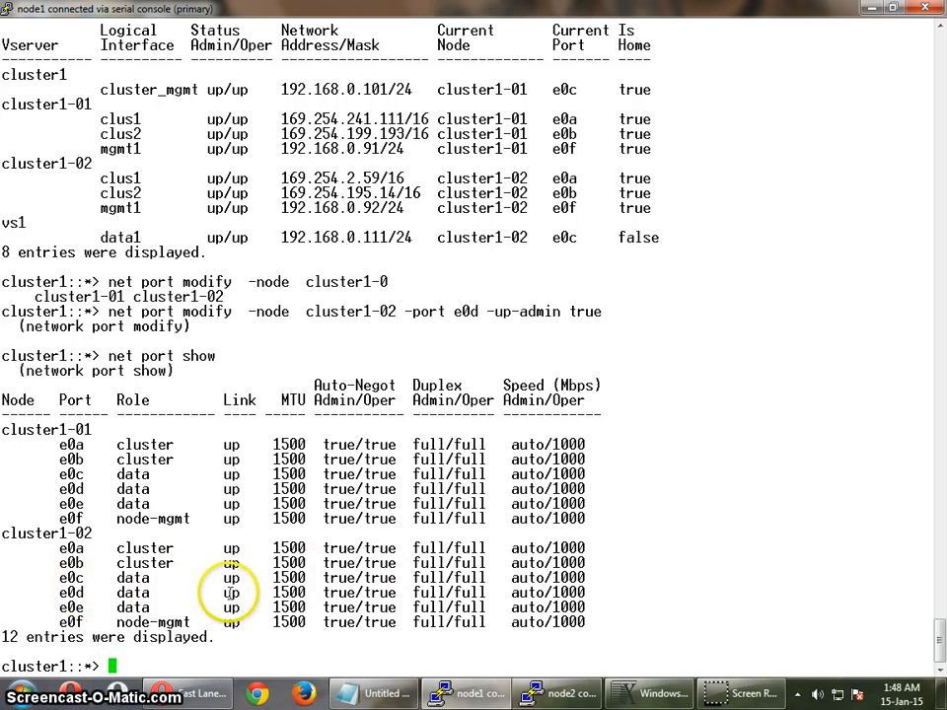
{"action": "double_click", "coordinate": [229, 591]}
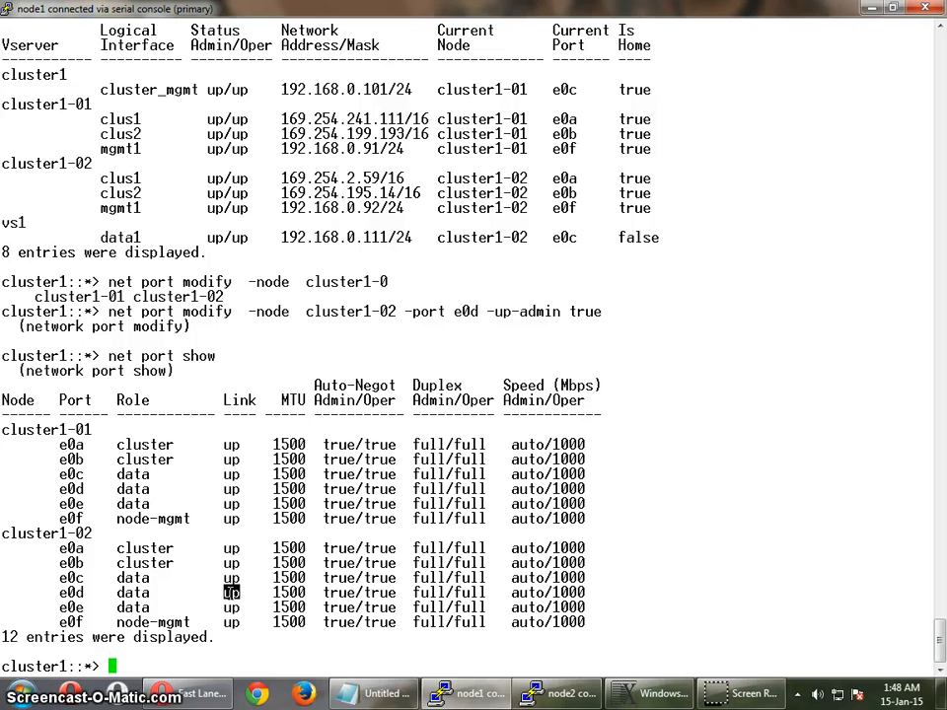
{"action": "left_click_drag", "start_coordinate": [649, 538], "coordinate": [649, 542]}
{"action": "left_click", "coordinate": [665, 612]}
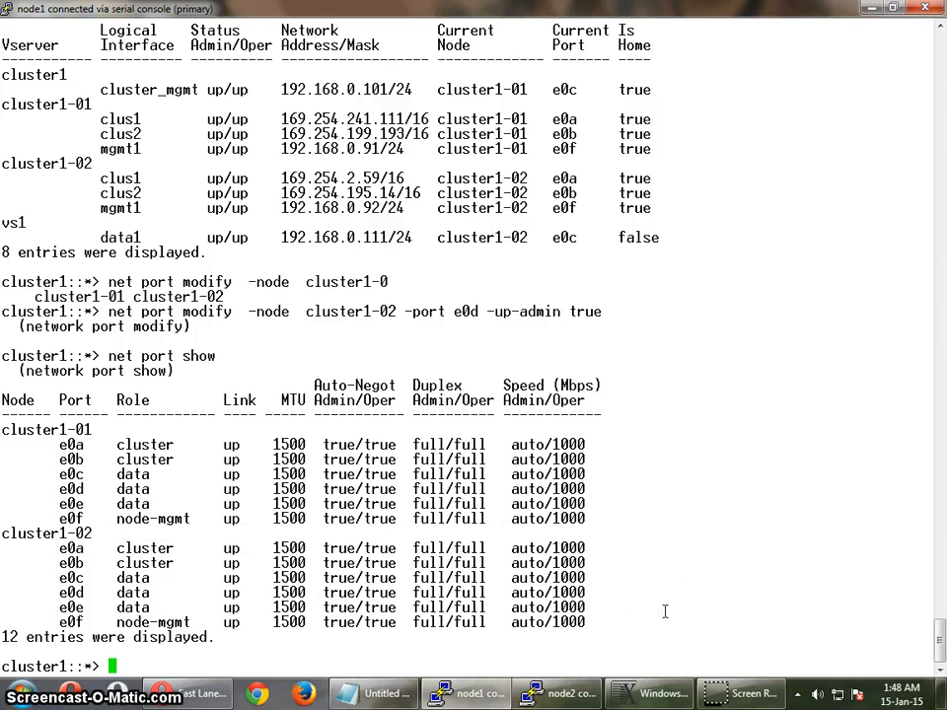
- Revert LIF data1 on vserver vs1 to its home port with "net int revert -vserver vs1 -lif data1"
{"action": "type", "text": "net int "}
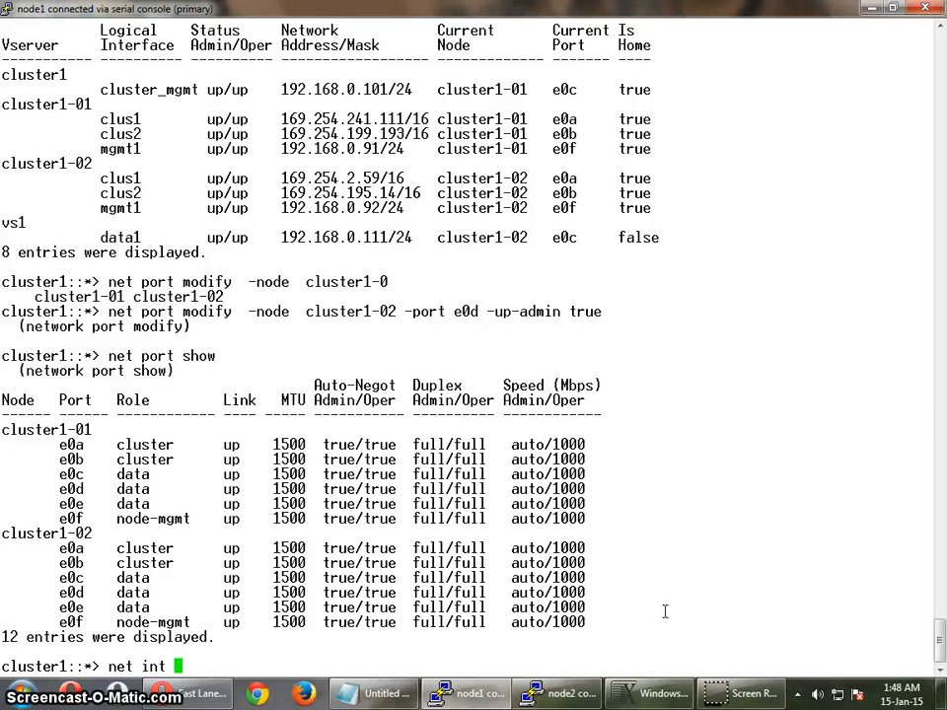
{"action": "type", "text": "re"}
{"action": "key", "text": "Tab"}
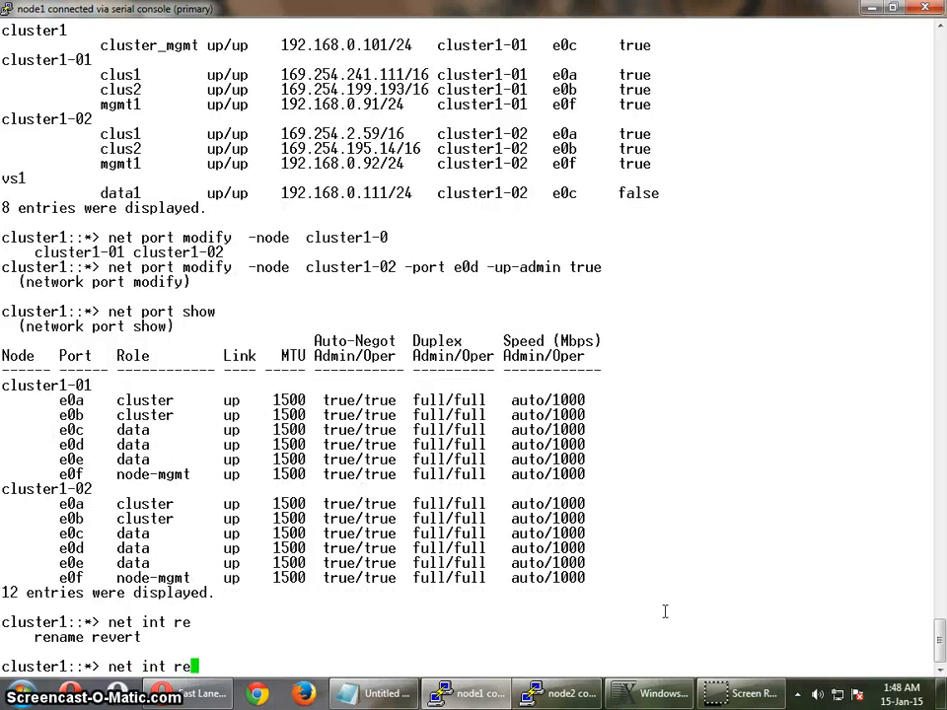
{"action": "type", "text": "v"}
{"action": "key", "text": "Tab"}
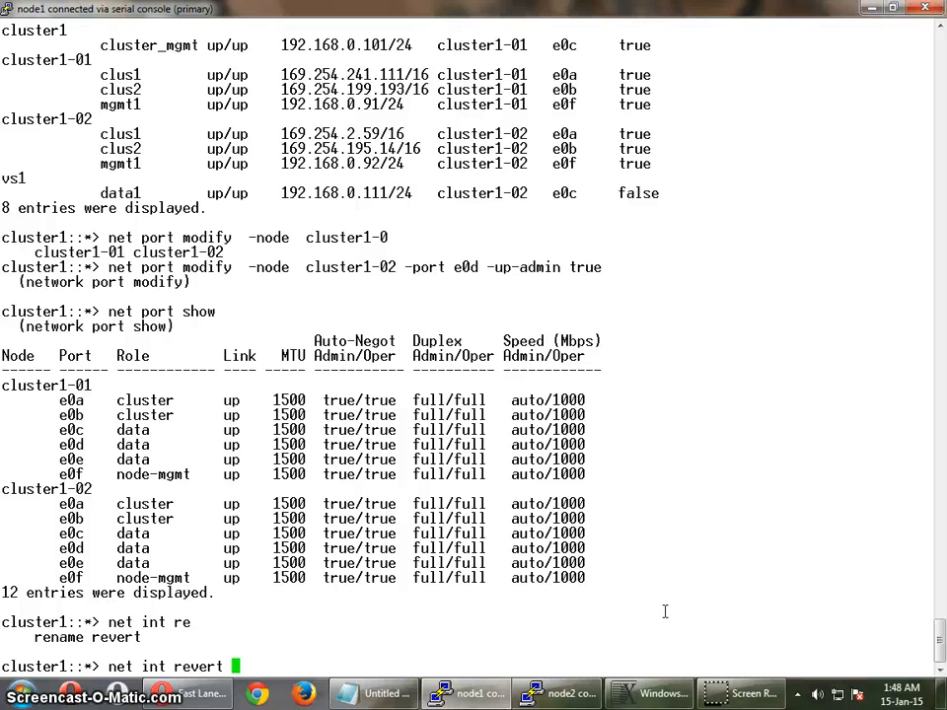
{"action": "type", "text": "-vs"}
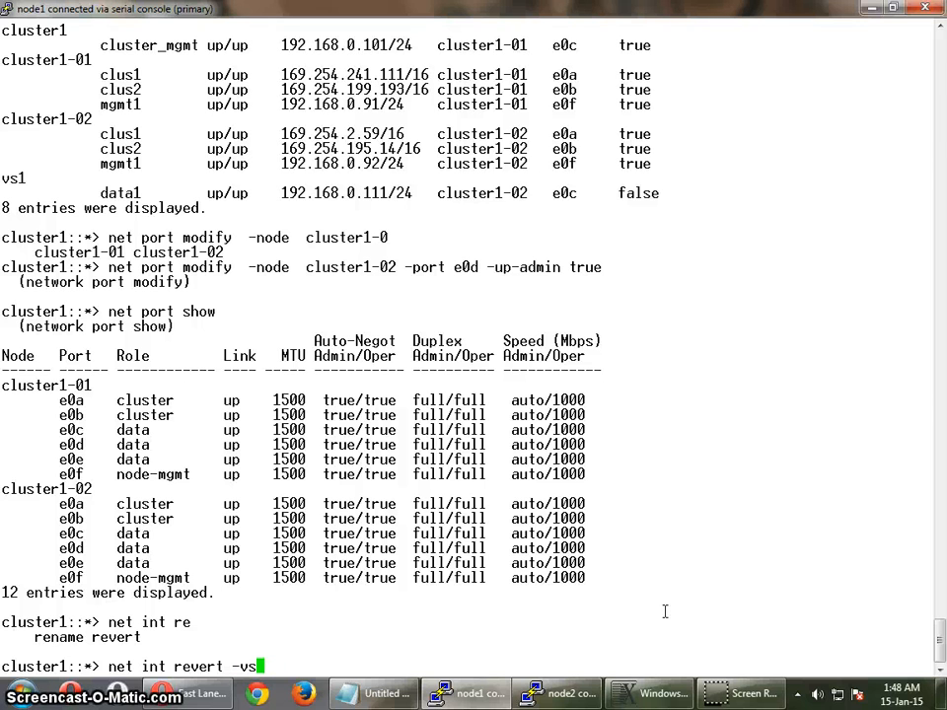
{"action": "type", "text": "erver vs"}
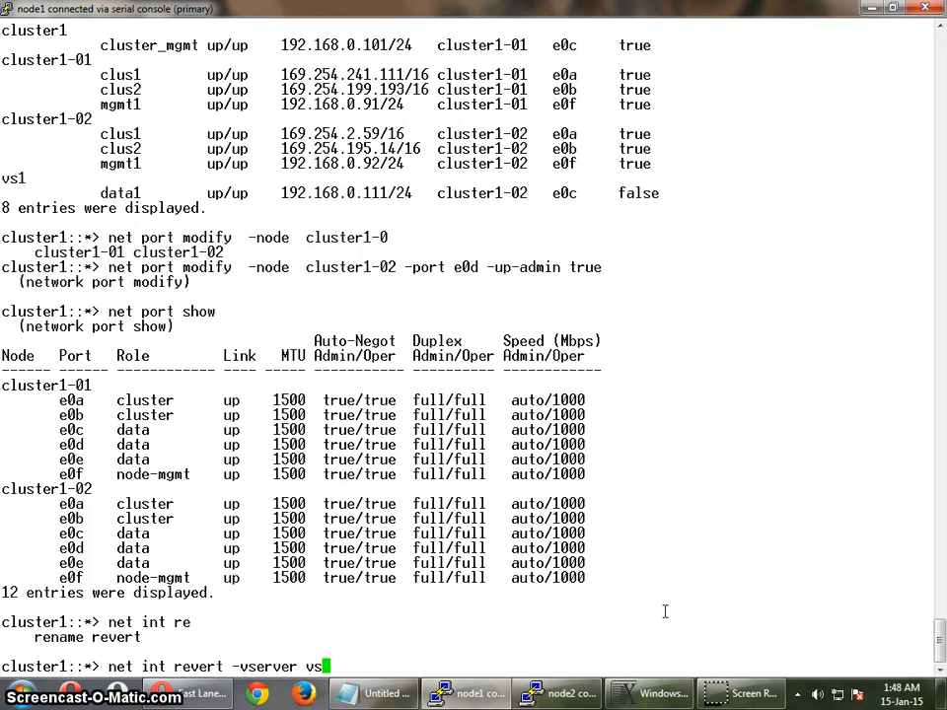
{"action": "type", "text": "1 "}
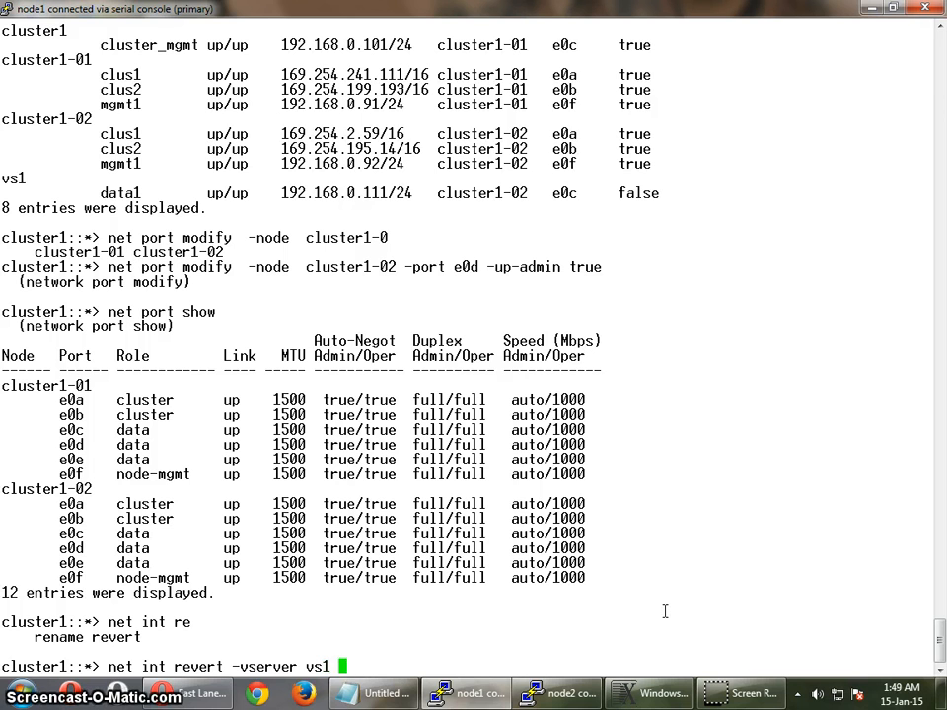
{"action": "type", "text": "0-lif data1"}
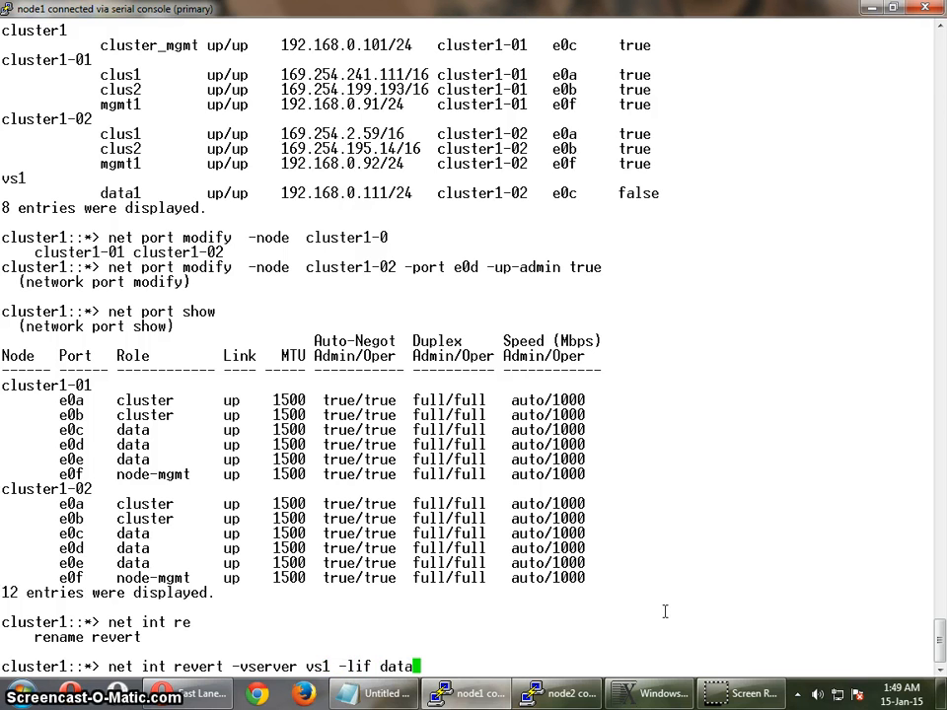
{"action": "key", "text": "Return"}
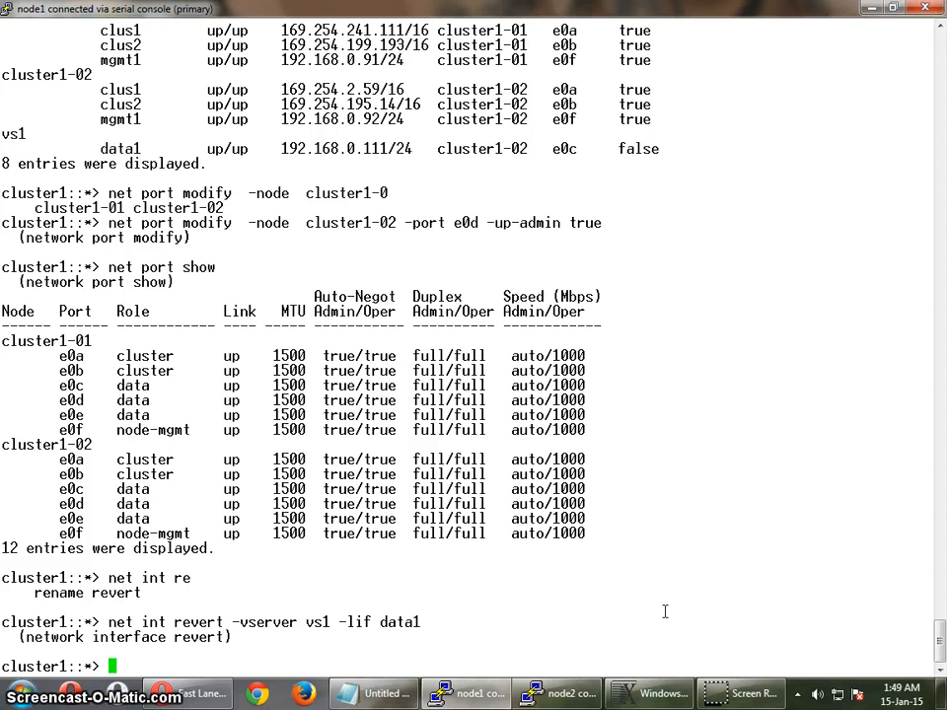
- Return to the admin privilege level with "set admin" and look back through the earlier console output
{"action": "type", "text": "set admin"}
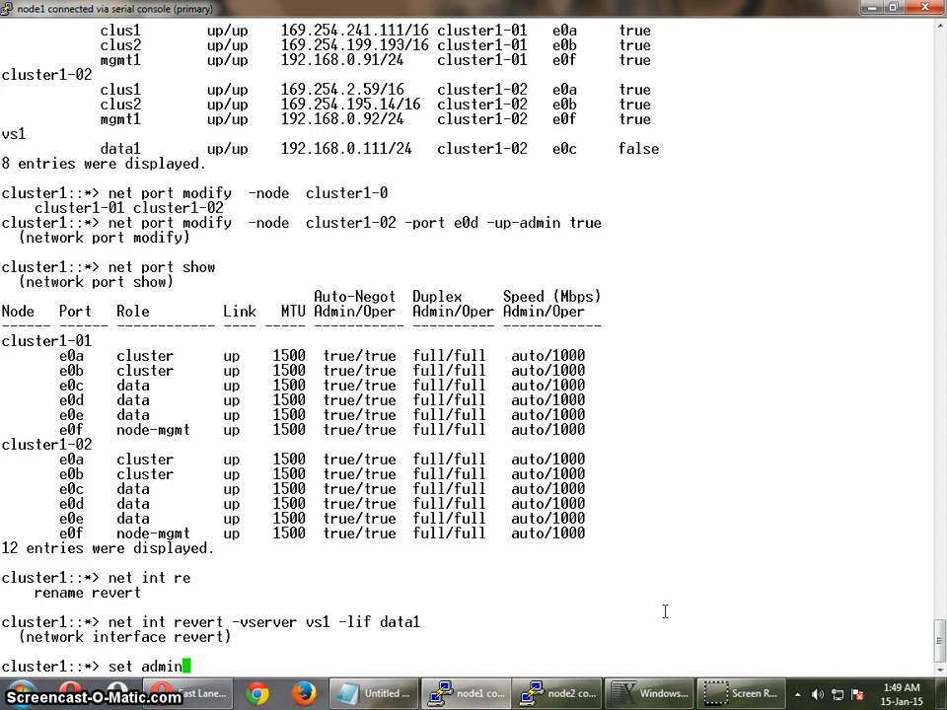
{"action": "key", "text": "Return"}
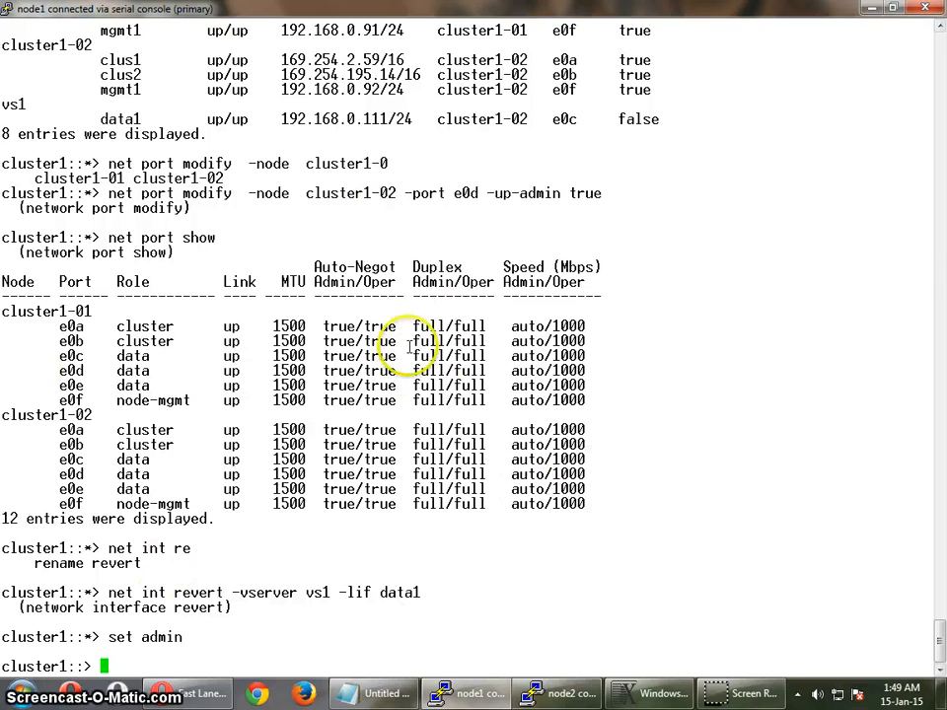
{"action": "scroll", "coordinate": [631, 315], "scroll_direction": "up", "scroll_amount": 10}
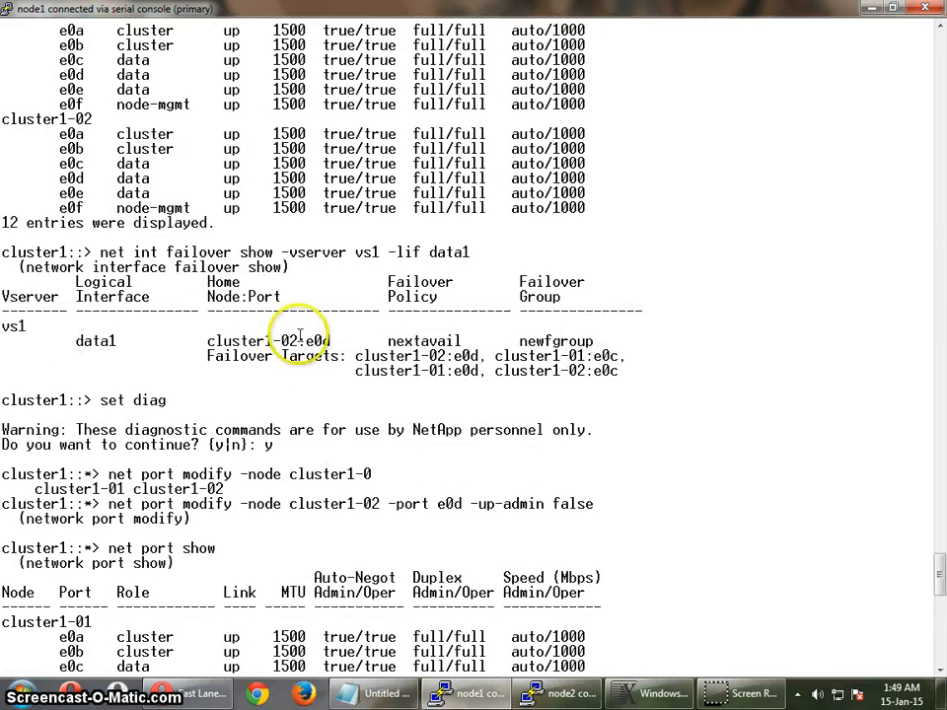
{"action": "scroll", "coordinate": [344, 491], "scroll_direction": "up", "scroll_amount": 5}
{"action": "scroll", "coordinate": [479, 457], "scroll_direction": "down", "scroll_amount": 5}
{"action": "scroll", "coordinate": [582, 419], "scroll_direction": "up", "scroll_amount": 5}
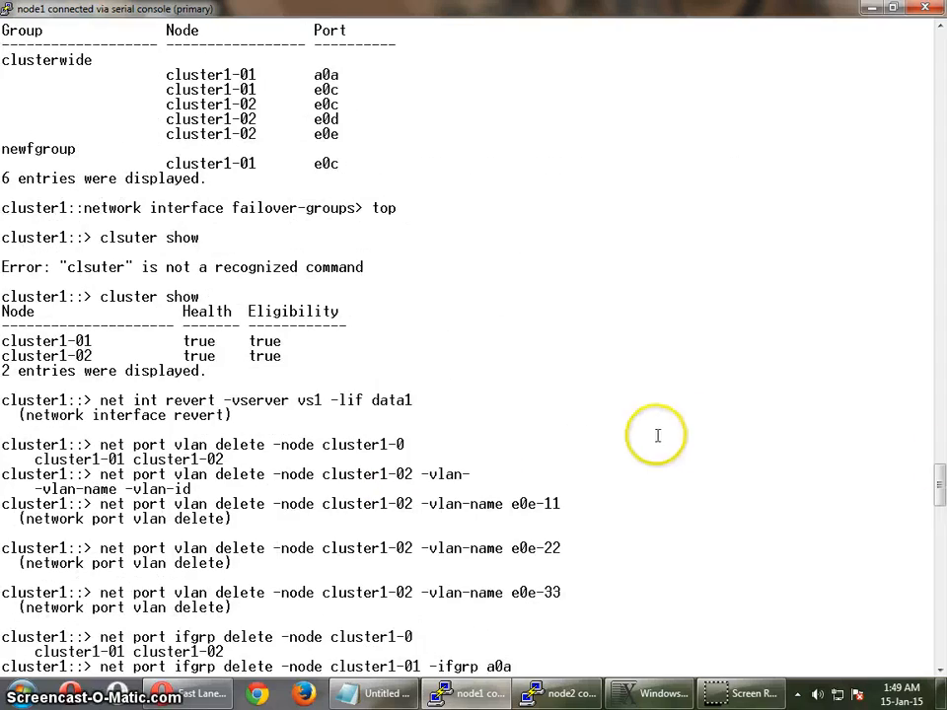
{"action": "scroll", "coordinate": [766, 456], "scroll_direction": "down", "scroll_amount": 15}
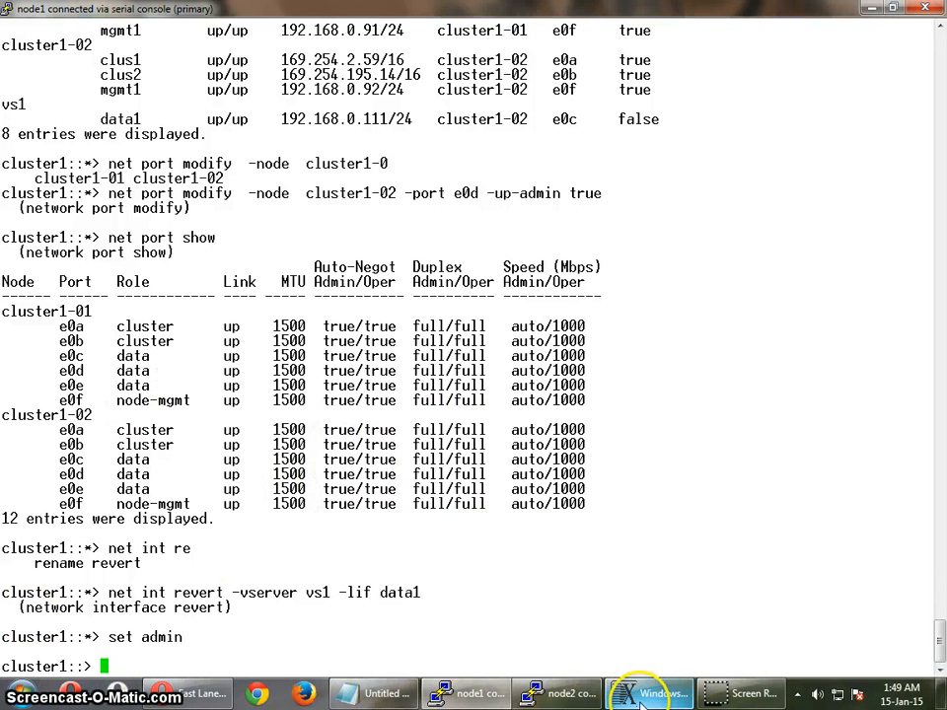
- Switch to the Windows RDP session and start creating a new Vserver on cluster1 in NetApp OnCommand System Manager
{"action": "mouse_move", "coordinate": [640, 702]}
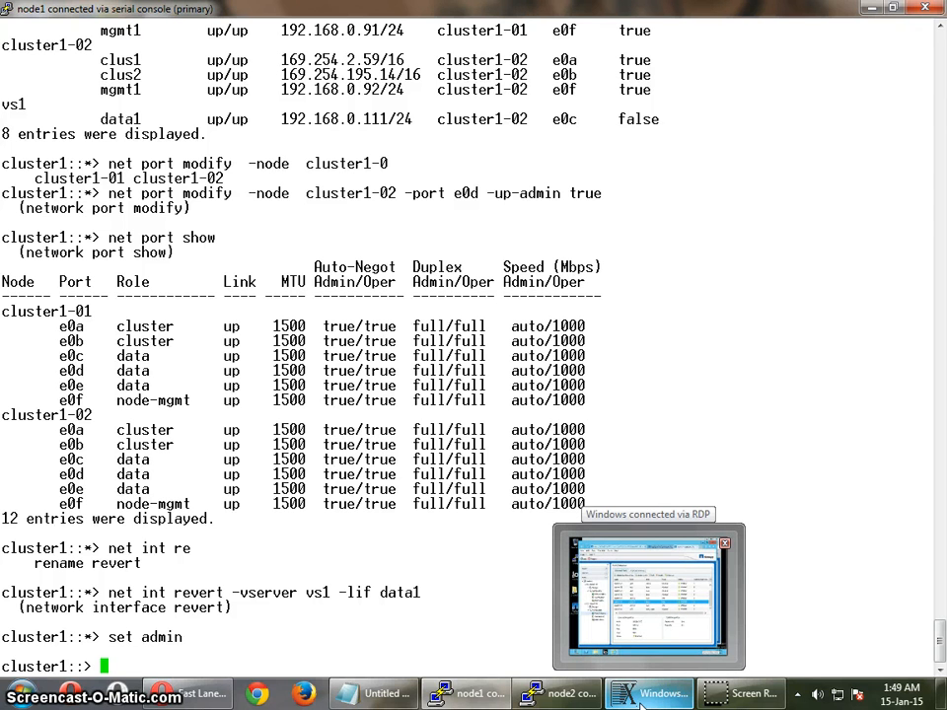
{"action": "left_click", "coordinate": [640, 702]}
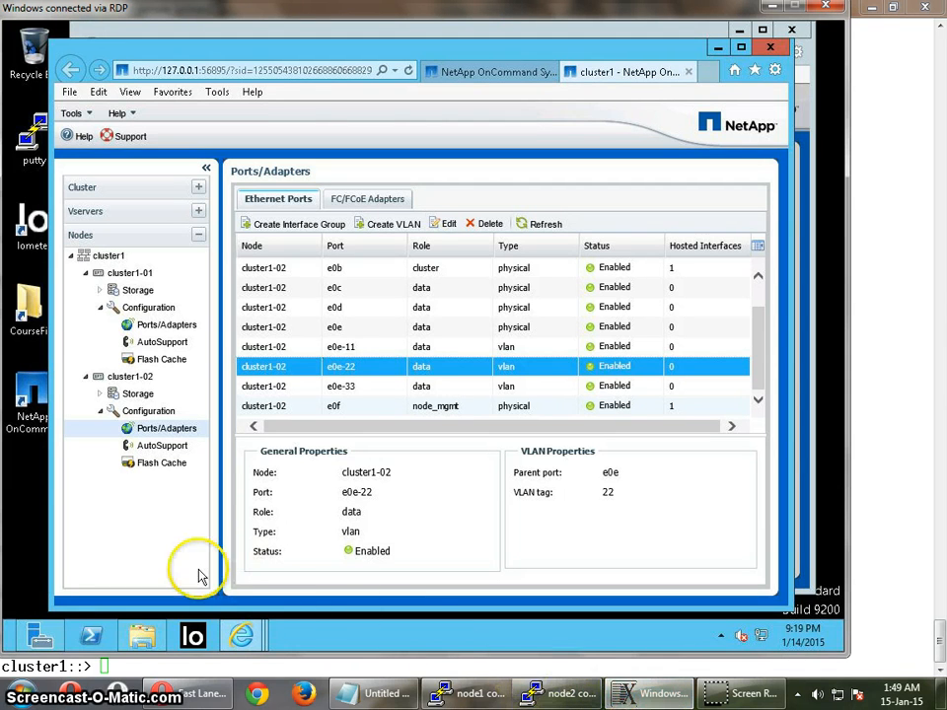
{"action": "left_click", "coordinate": [199, 212]}
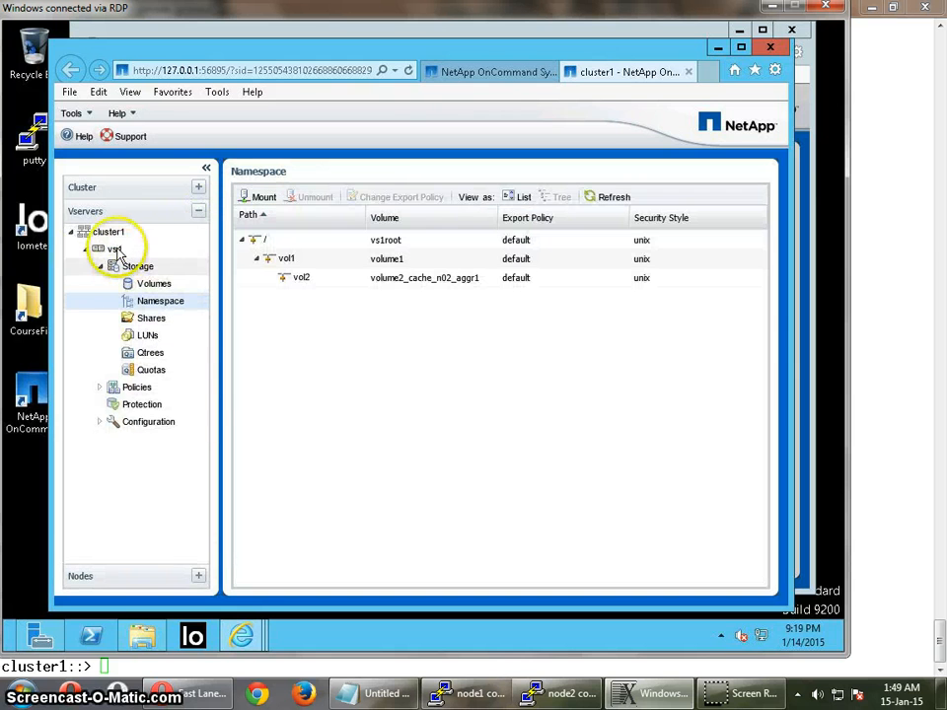
{"action": "left_click", "coordinate": [117, 234]}
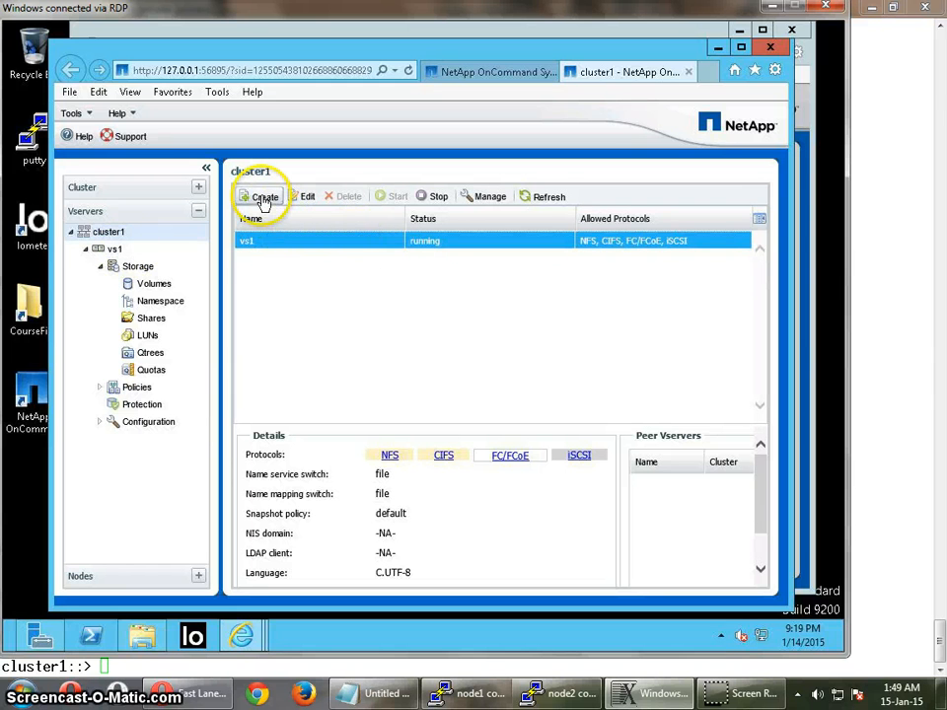
{"action": "left_click", "coordinate": [264, 198]}
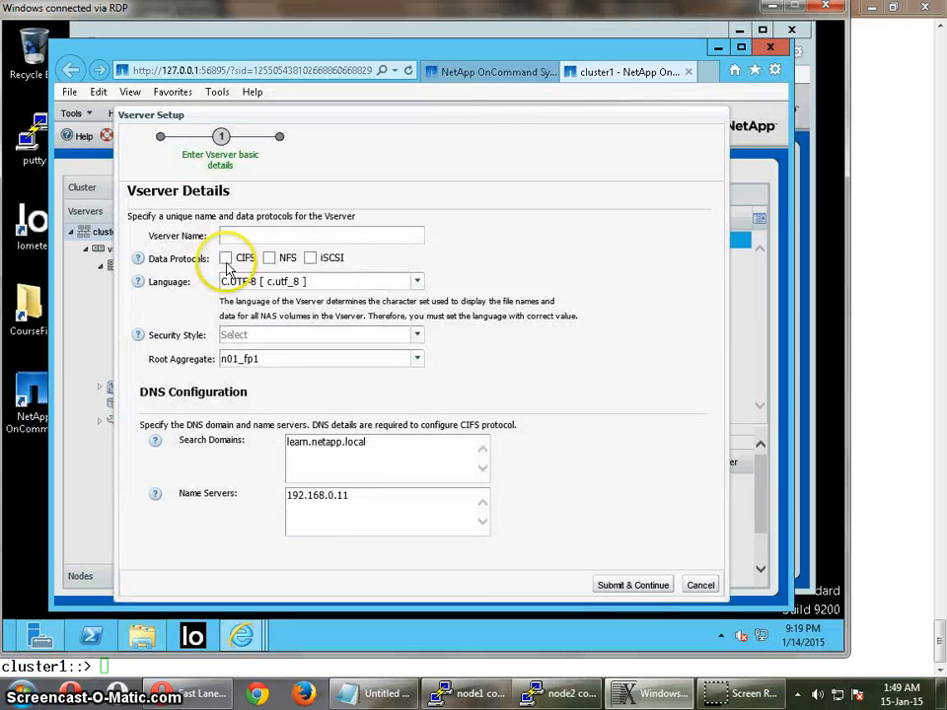
- Name the new Vserver vs2 and enable the CIFS and NFS data protocols
{"action": "left_click", "coordinate": [272, 233]}
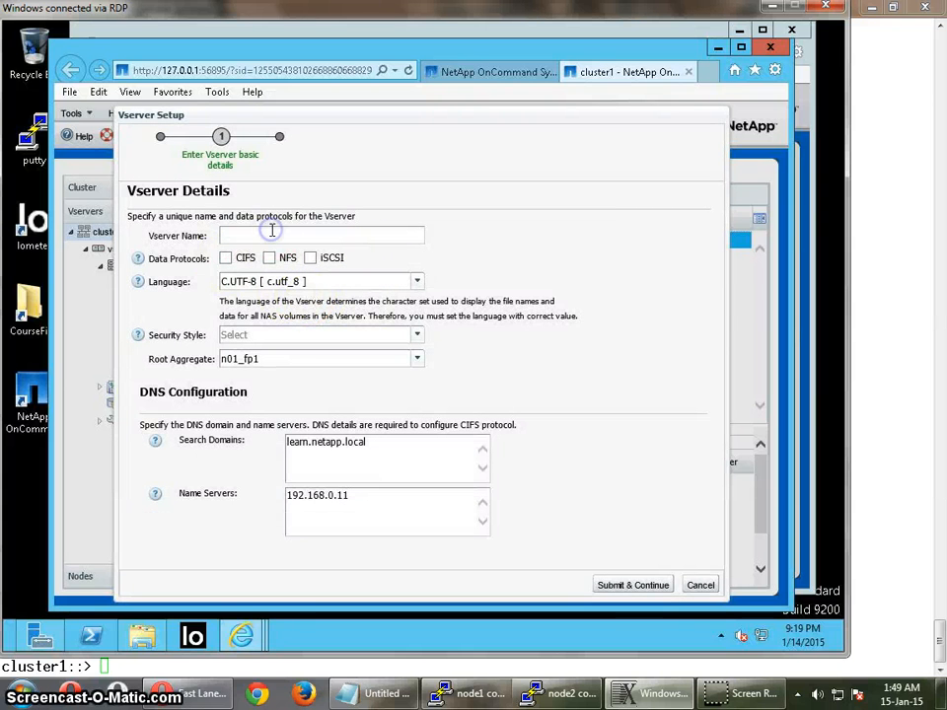
{"action": "type", "text": "vs2"}
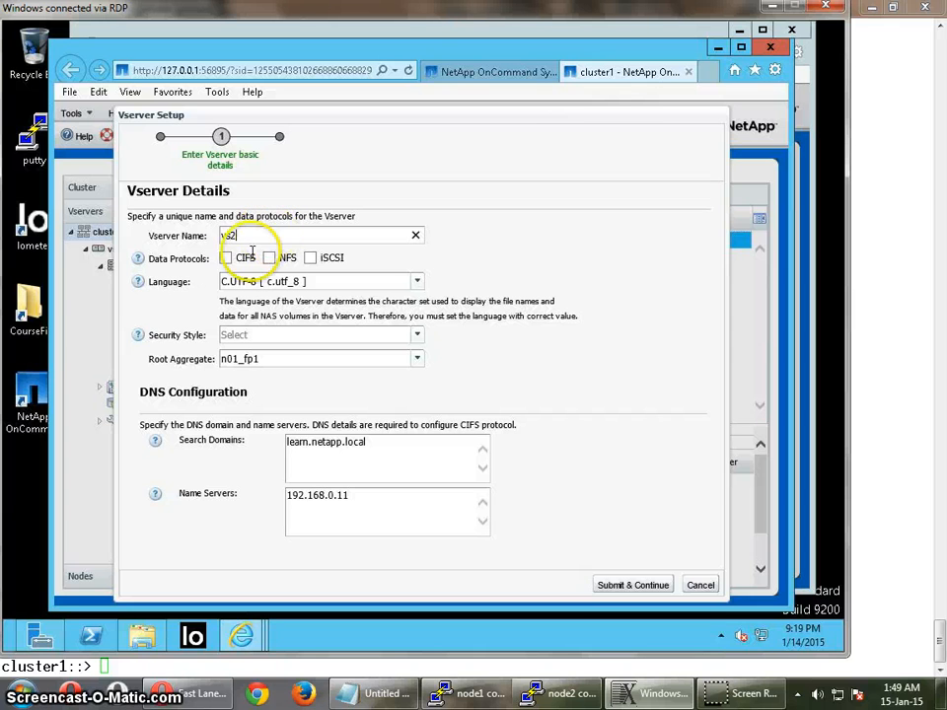
{"action": "left_click", "coordinate": [225, 257]}
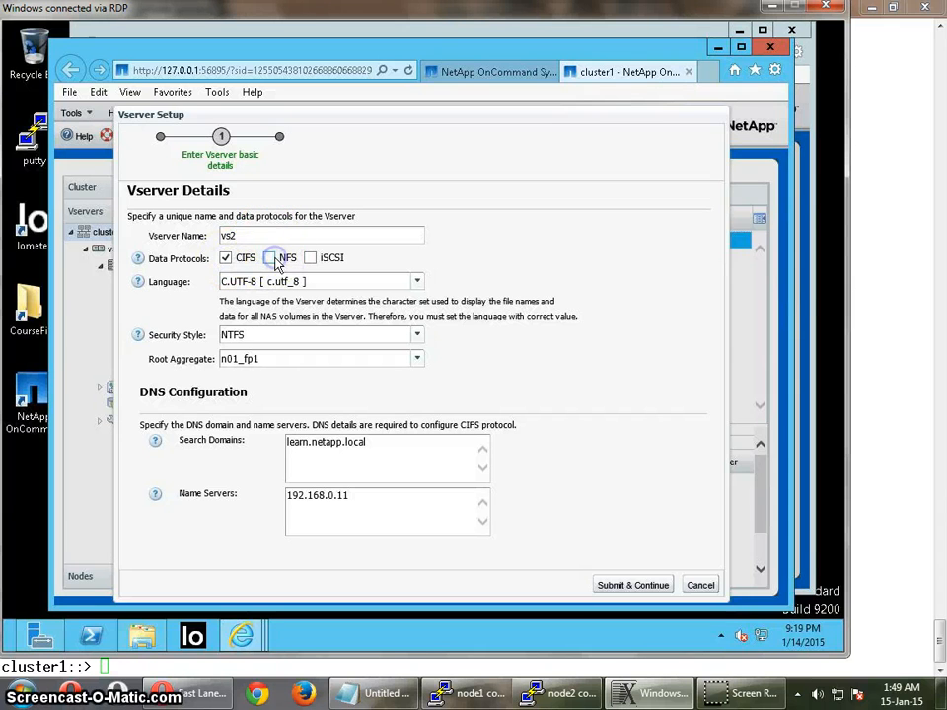
{"action": "left_click", "coordinate": [272, 258]}
- Set the Vserver's language to C [ c ] and its security style to UNIX
{"action": "left_click", "coordinate": [416, 281]}
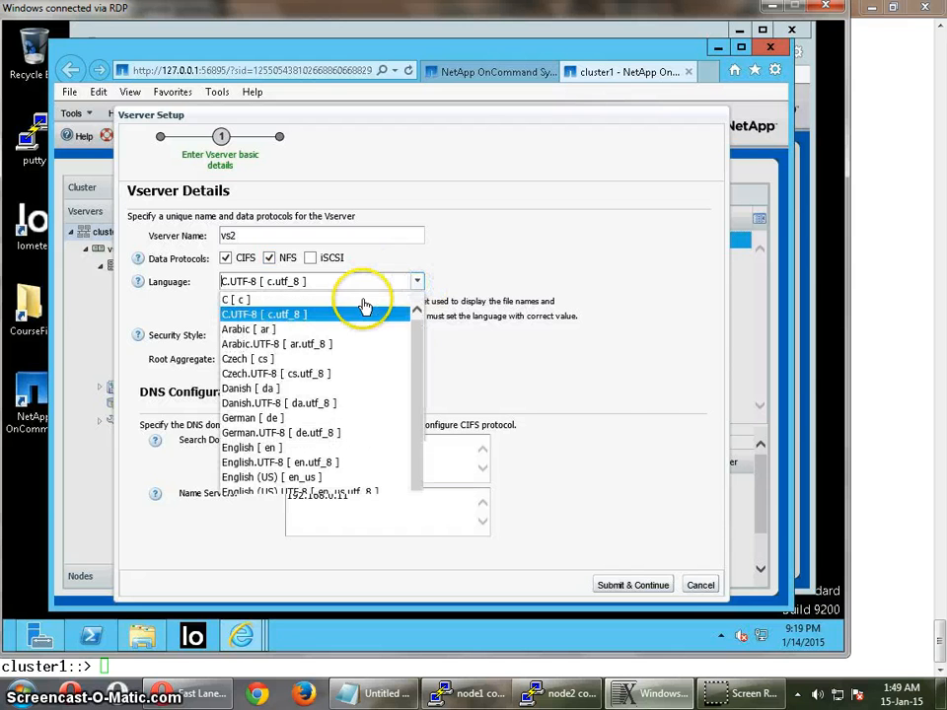
{"action": "left_click", "coordinate": [246, 302]}
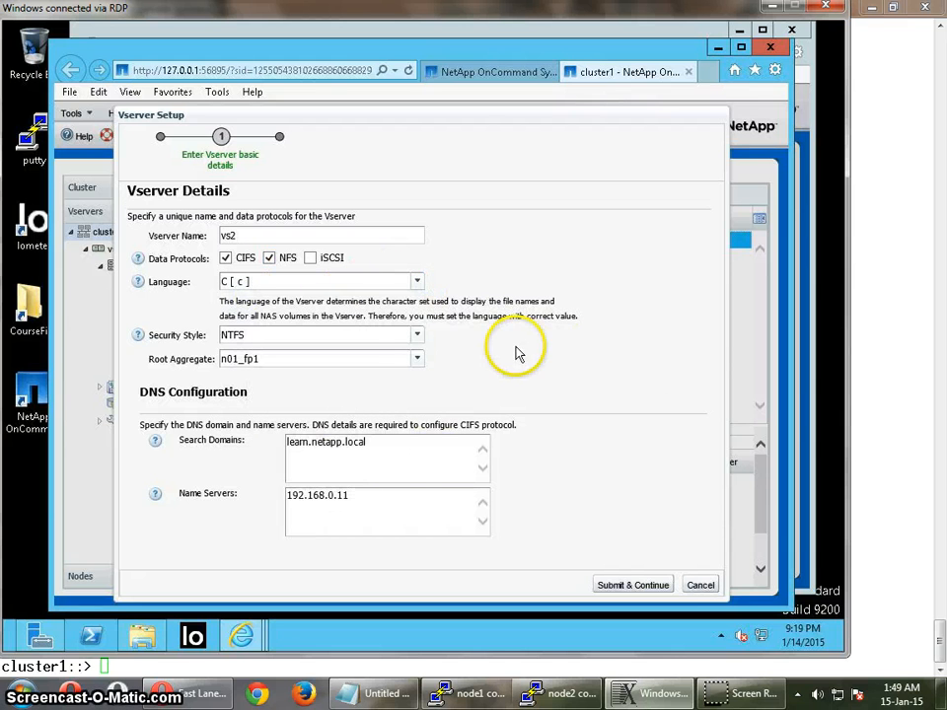
{"action": "left_click", "coordinate": [415, 336]}
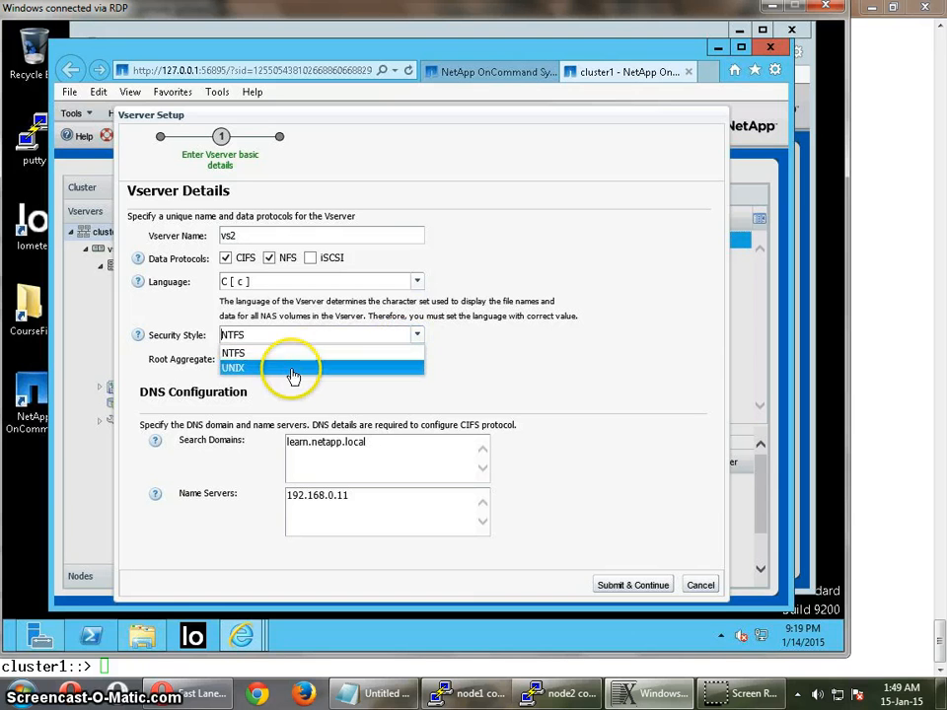
{"action": "left_click", "coordinate": [395, 369]}
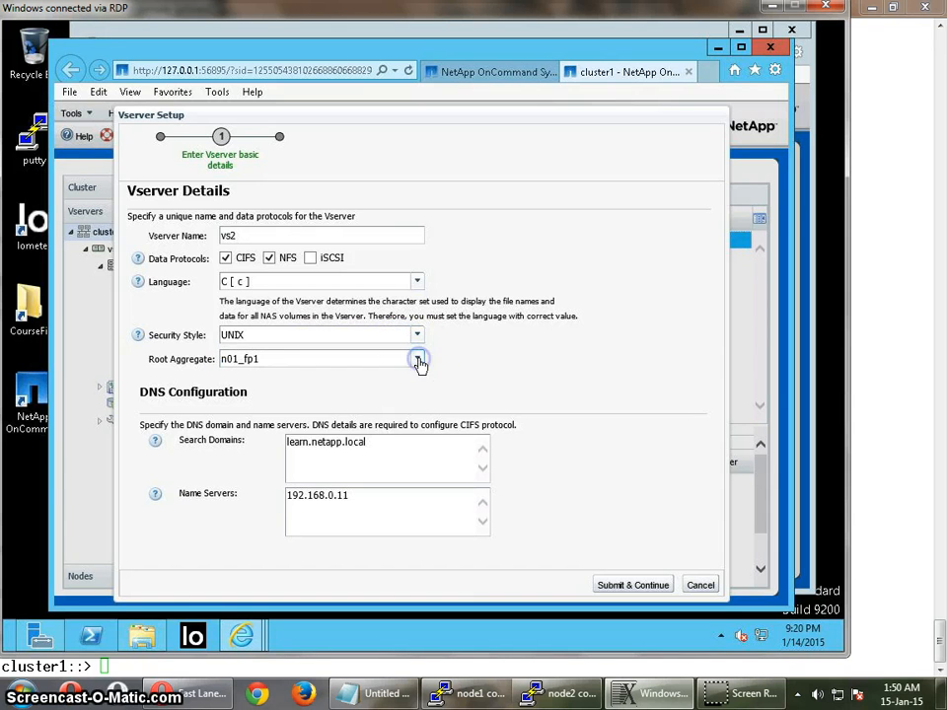
- Choose n02_aggr1 as the root aggregate and submit the Vserver's basic details
{"action": "left_click", "coordinate": [418, 361]}
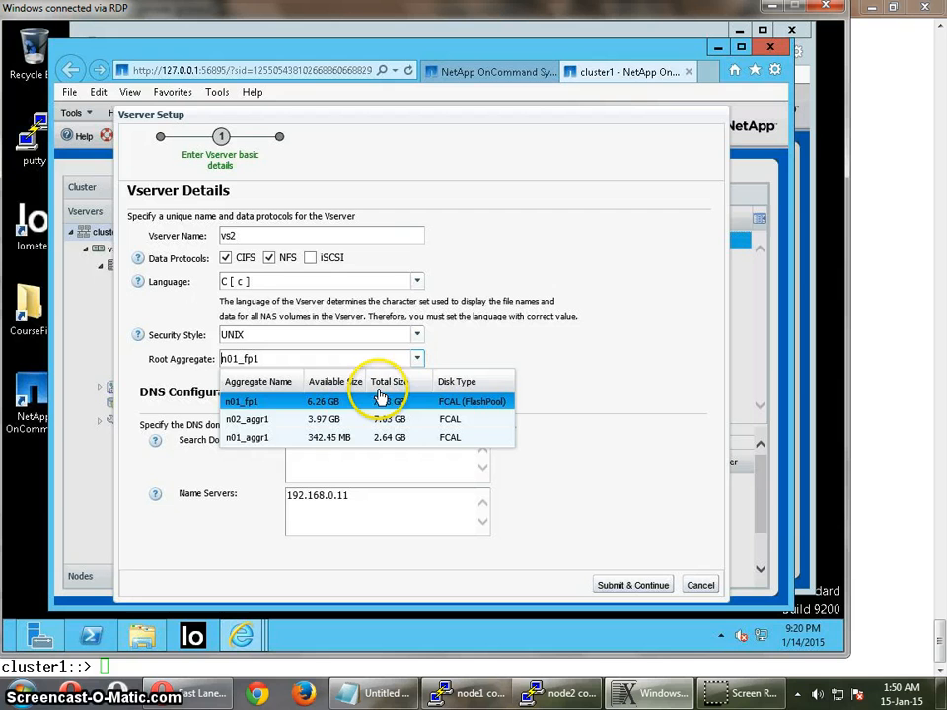
{"action": "left_click", "coordinate": [254, 424]}
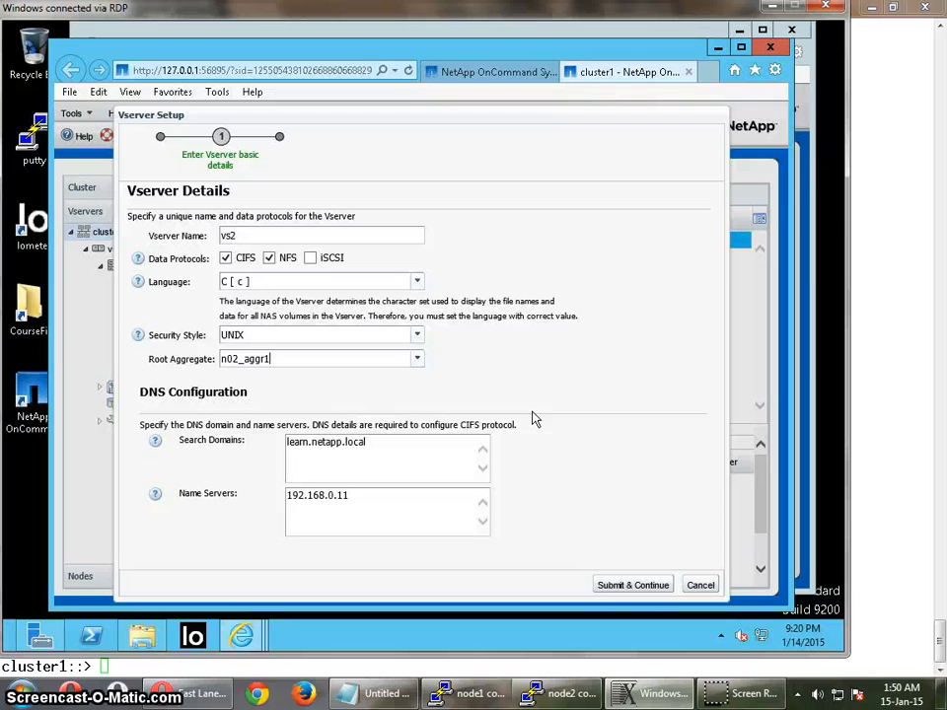
{"action": "left_click", "coordinate": [536, 434]}
{"action": "left_click", "coordinate": [629, 586]}
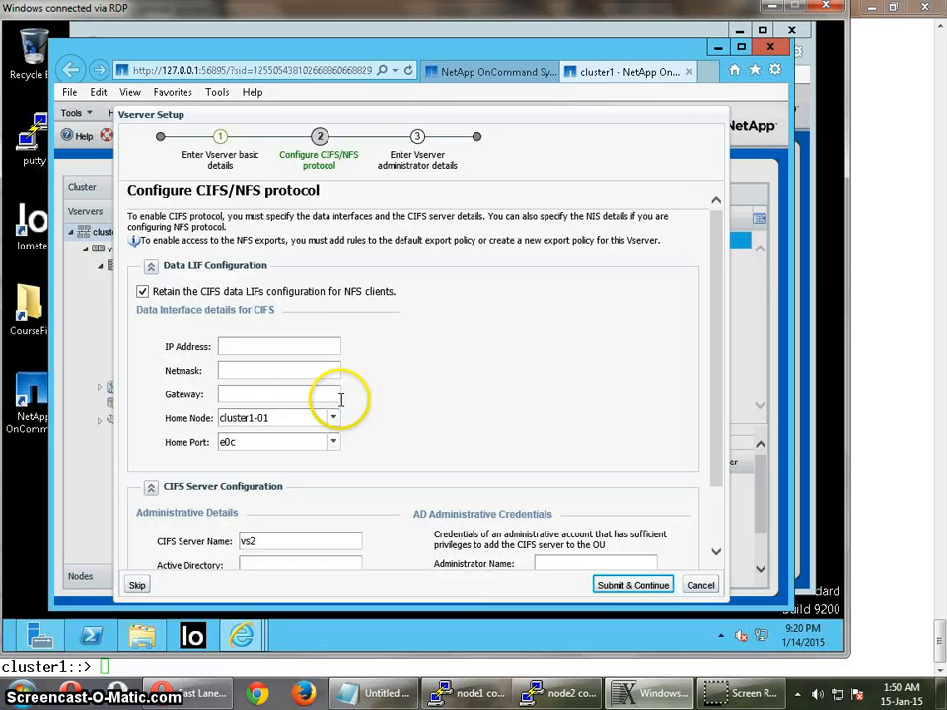
- Give the CIFS data interface IP address 192.168.0.121, netmask 255.255.255.0 and gateway 192.168.0.1
{"action": "left_click", "coordinate": [254, 348]}
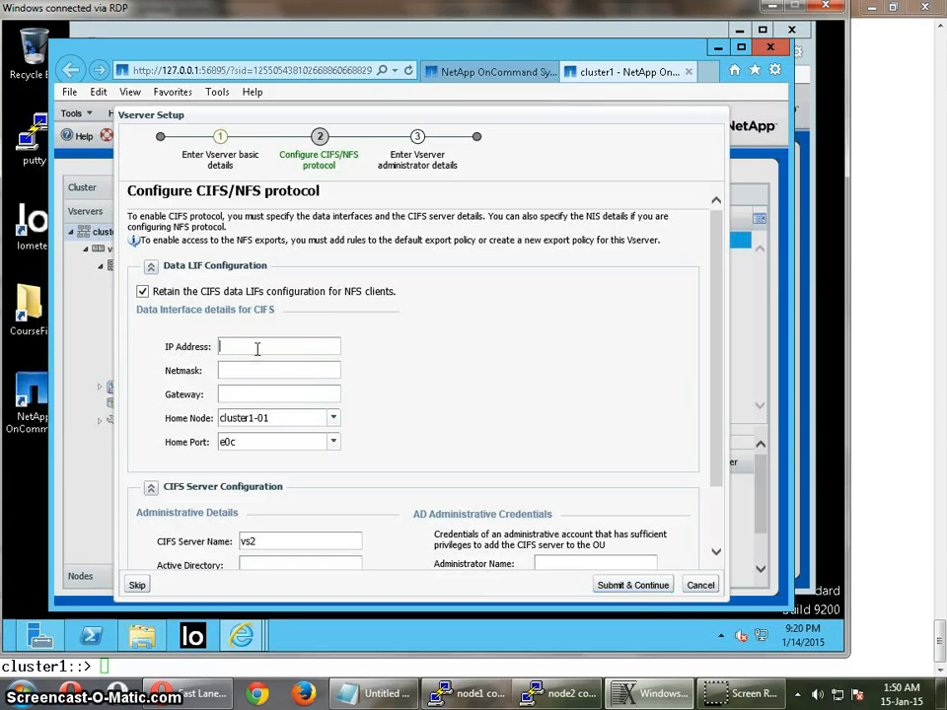
{"action": "type", "text": "192.168.0.121"}
{"action": "left_click", "coordinate": [253, 371]}
{"action": "type", "text": "255.255.255.0"}
{"action": "left_click", "coordinate": [252, 395]}
{"action": "type", "text": "192.1"}
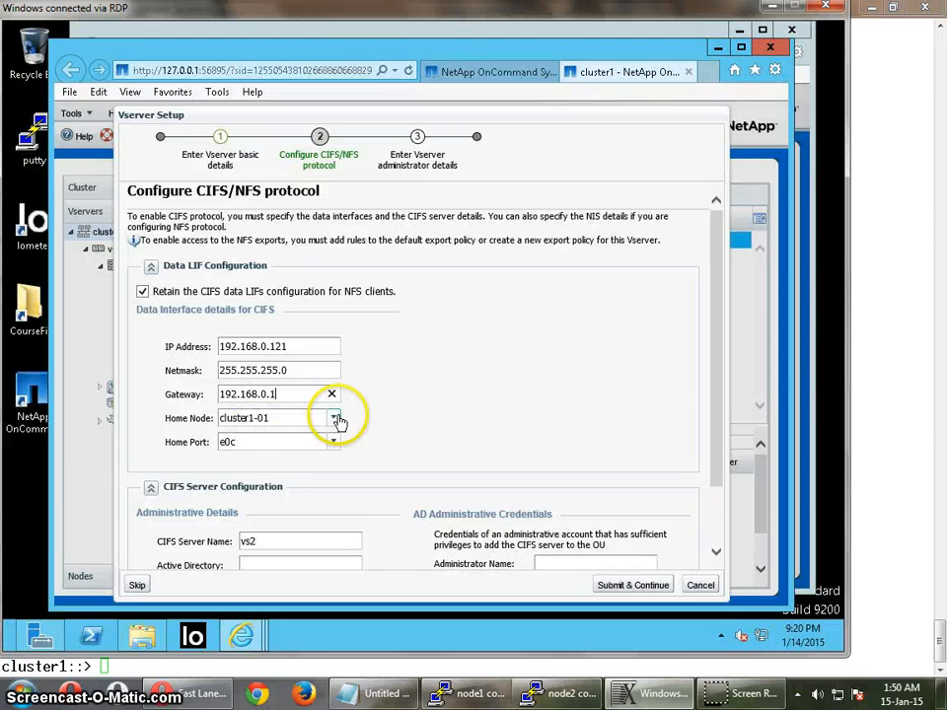
- Set the data interface's home node to cluster1-02 and its home port to e0d
{"action": "left_click", "coordinate": [335, 419]}
{"action": "left_click", "coordinate": [330, 452]}
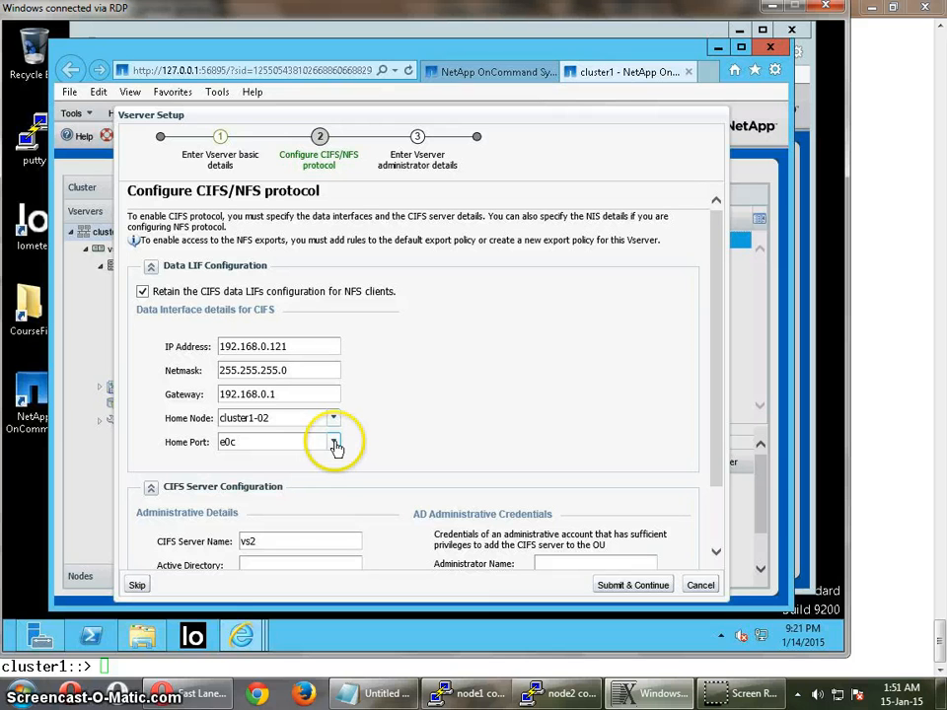
{"action": "left_click", "coordinate": [335, 446]}
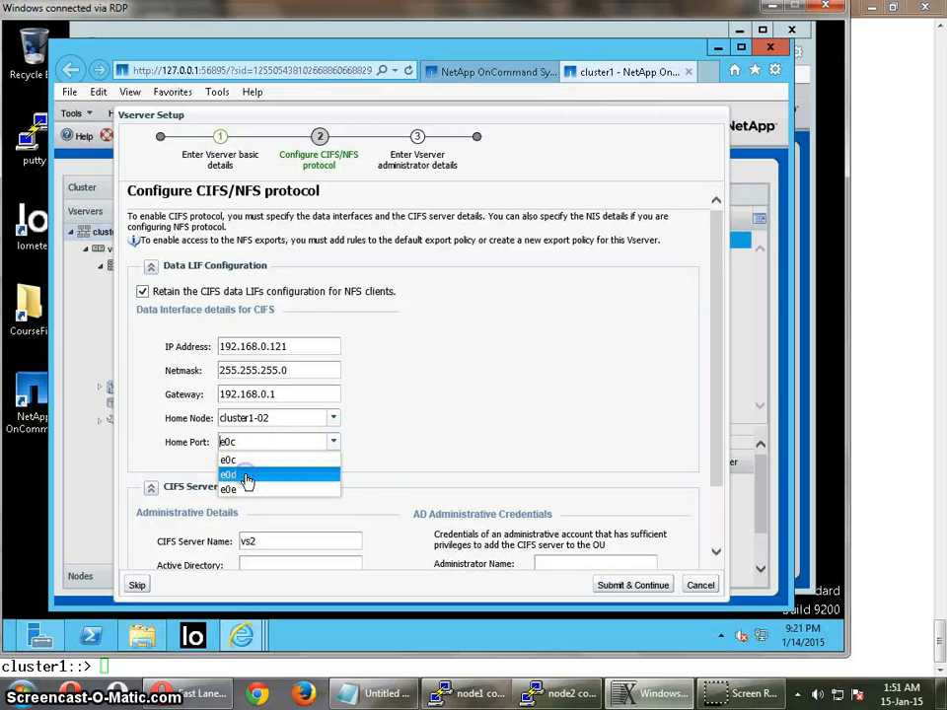
{"action": "left_click", "coordinate": [250, 476]}
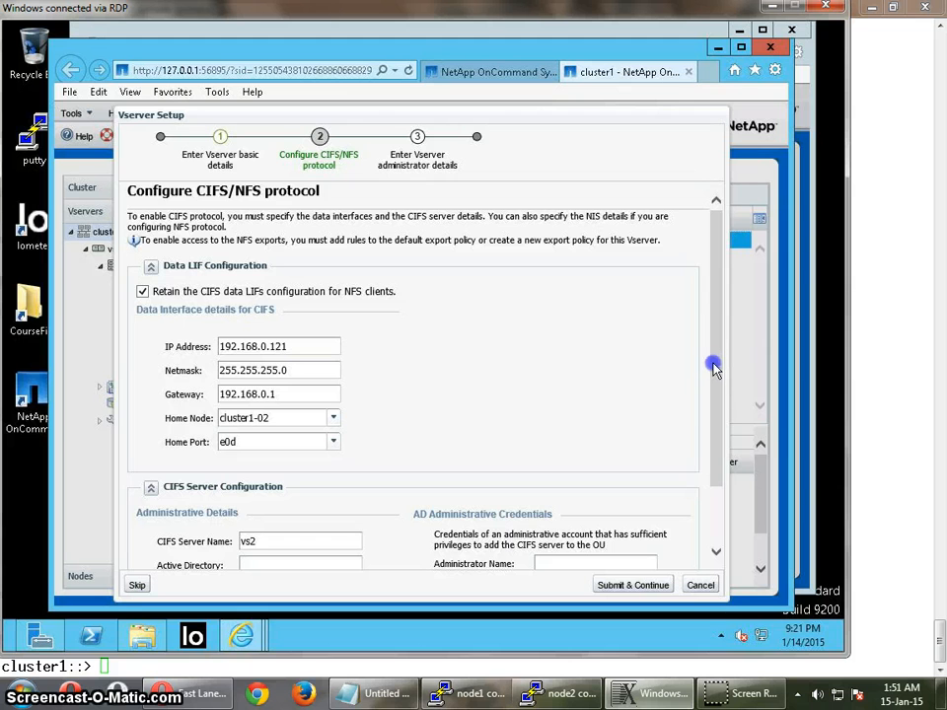
- Set the CIFS server's Active Directory domain to learn.netapp.local
{"action": "left_click_drag", "start_coordinate": [710, 405], "coordinate": [701, 498]}
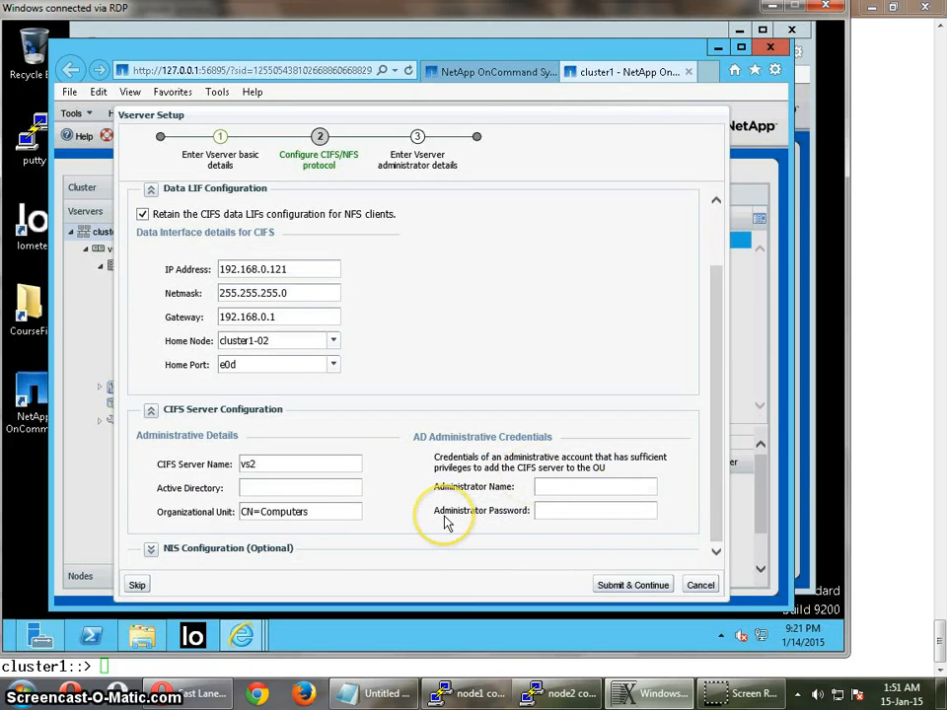
{"action": "left_click", "coordinate": [290, 481]}
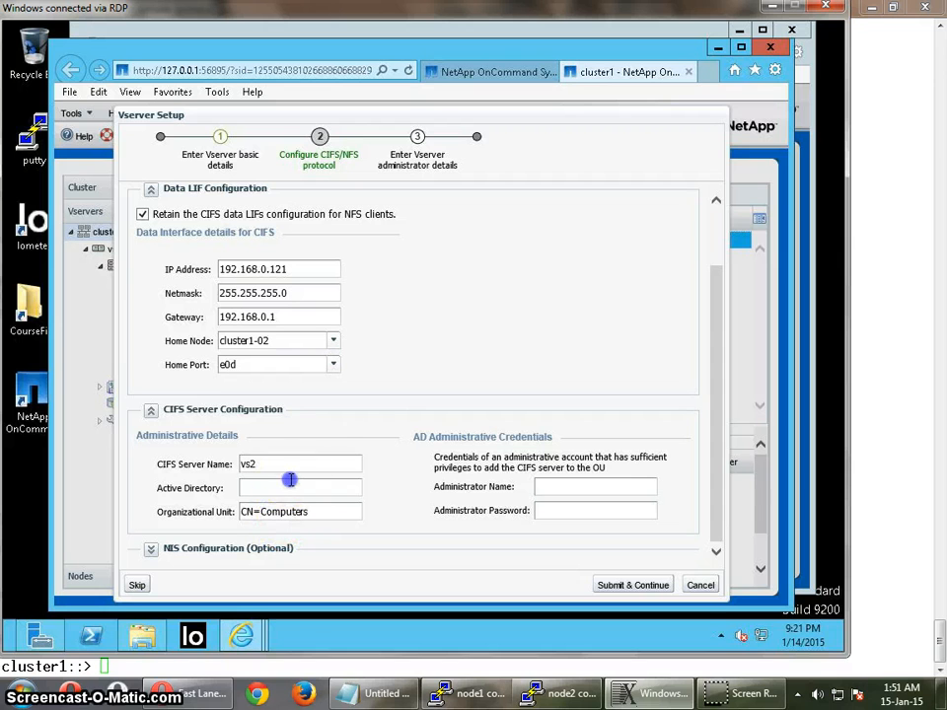
{"action": "left_click", "coordinate": [373, 445]}
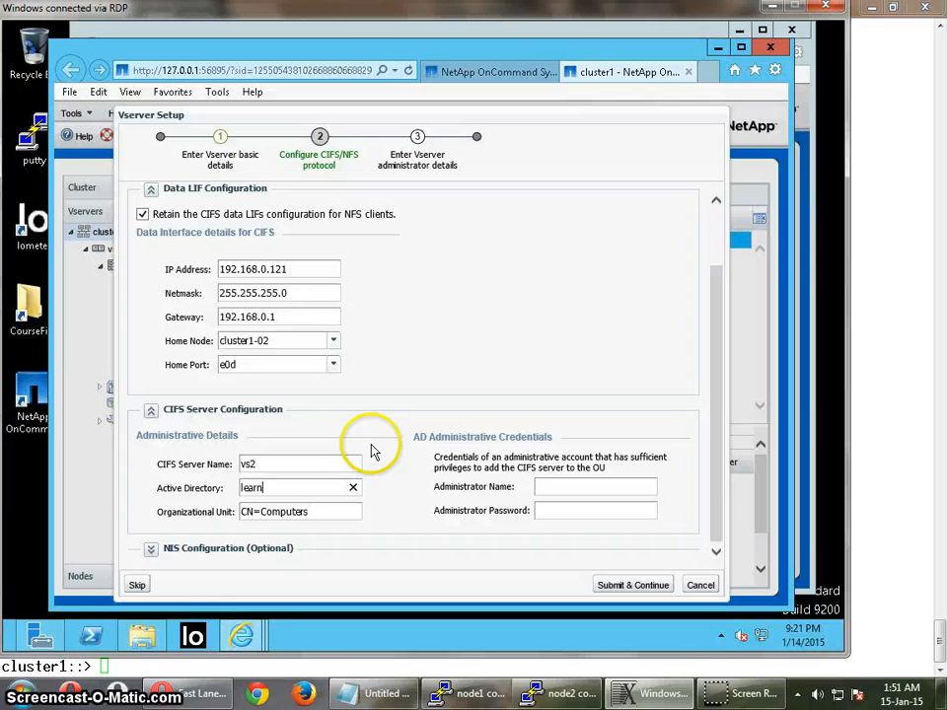
{"action": "type", "text": "learn.netapp.local"}
- Enter administrator as the AD administrator name with its account password, and submit the CIFS/NFS protocol configuration
{"action": "left_click", "coordinate": [577, 487]}
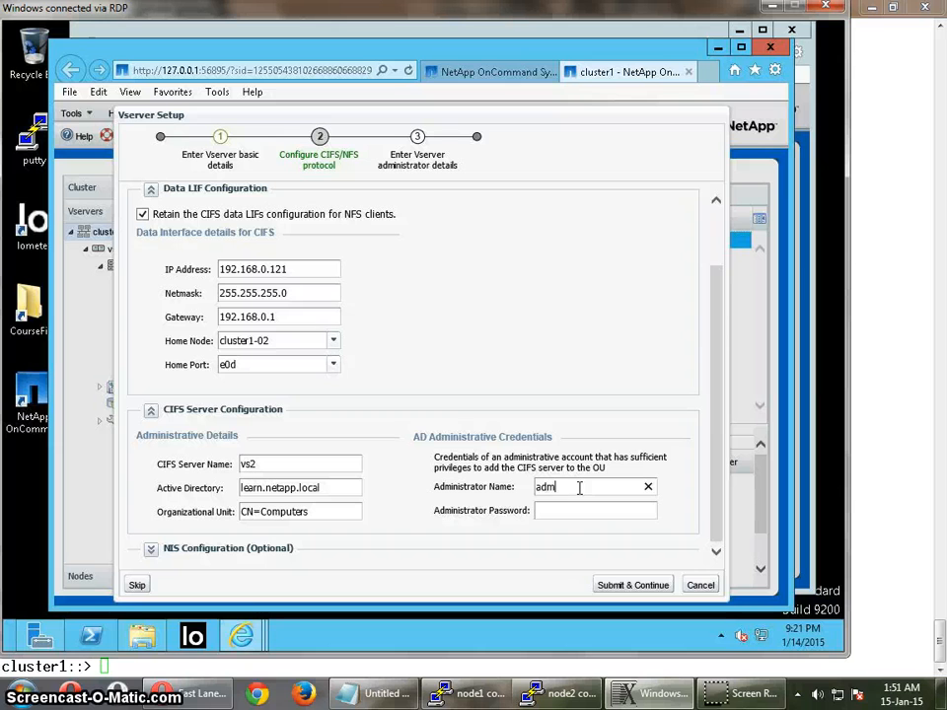
{"action": "type", "text": "administrator"}
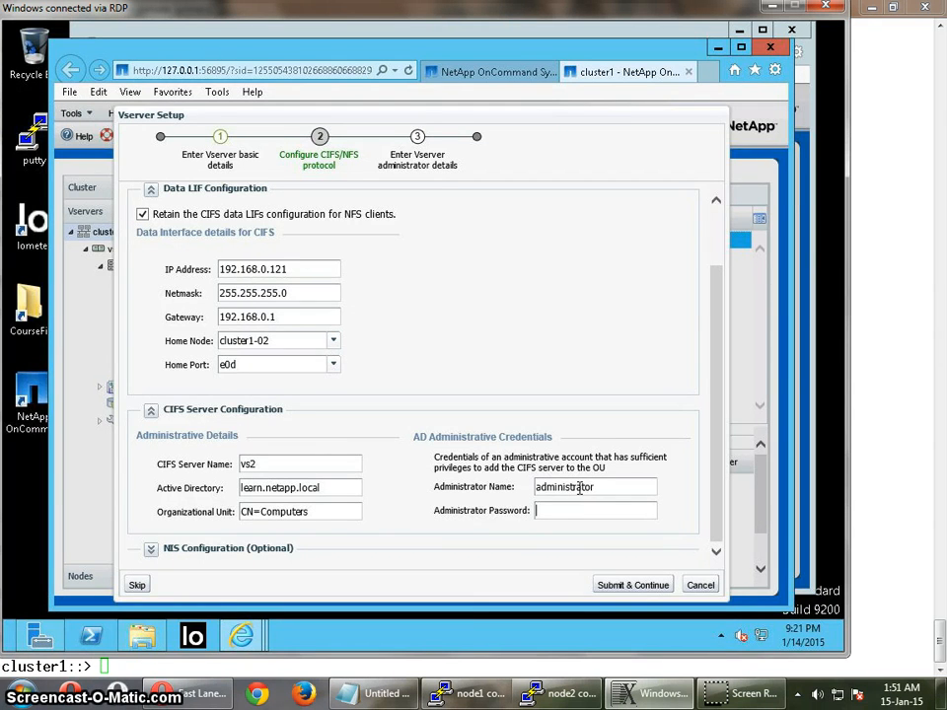
{"action": "key", "text": "Caps_Lock"}
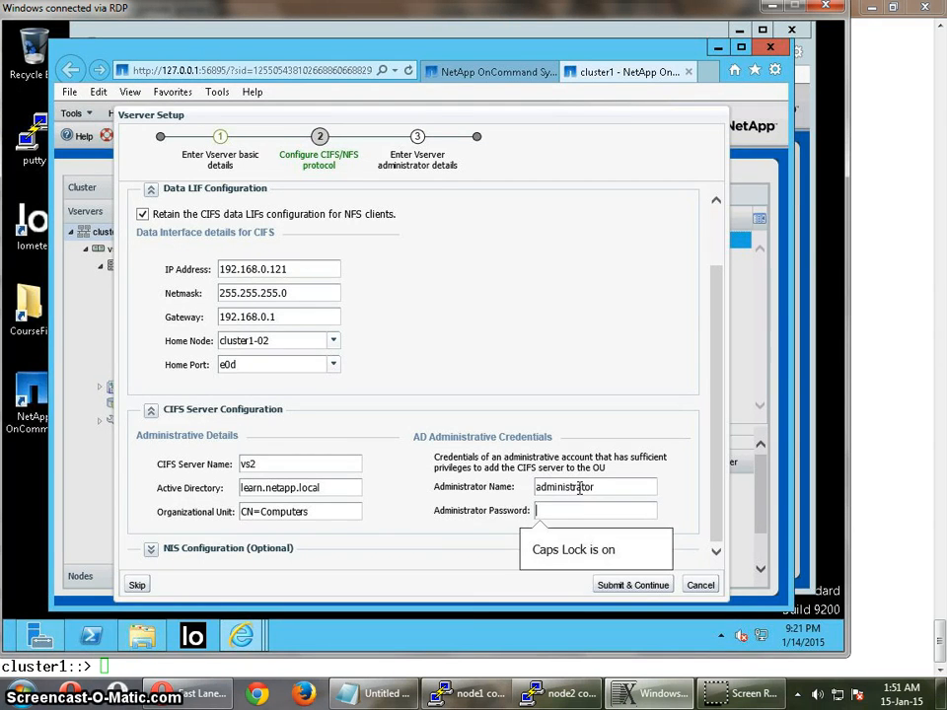
{"action": "type", "text": "•"}
{"action": "key", "text": "Caps_Lock"}
{"action": "type", "text": "••••"}
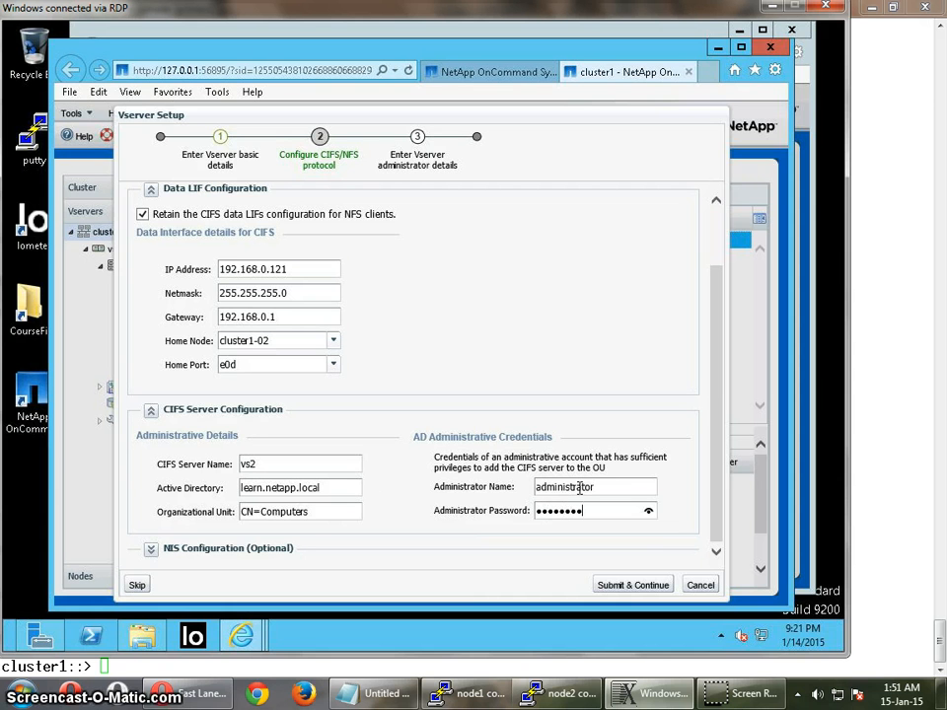
{"action": "left_click", "coordinate": [632, 586]}
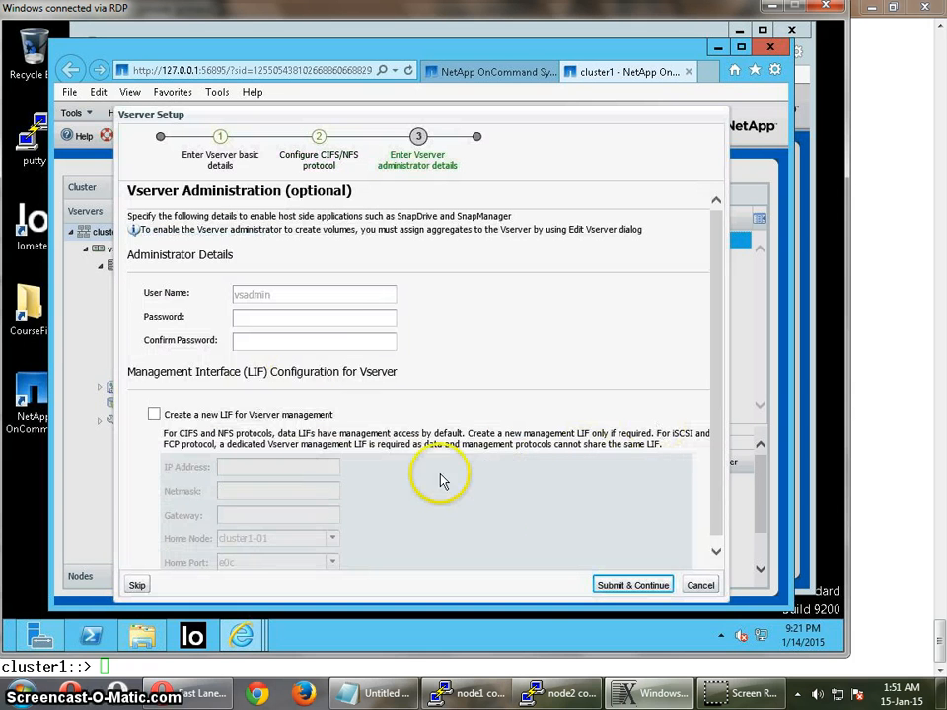
- Skip the optional Vserver administration details and dismiss the new Vserver summary
{"action": "left_click", "coordinate": [598, 589]}
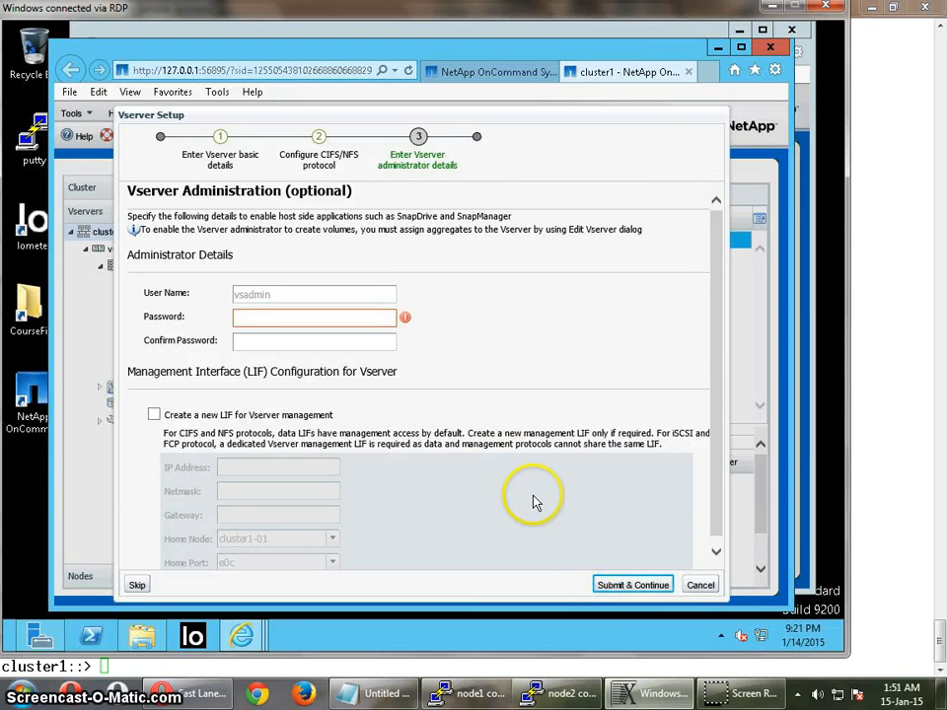
{"action": "left_click", "coordinate": [319, 319]}
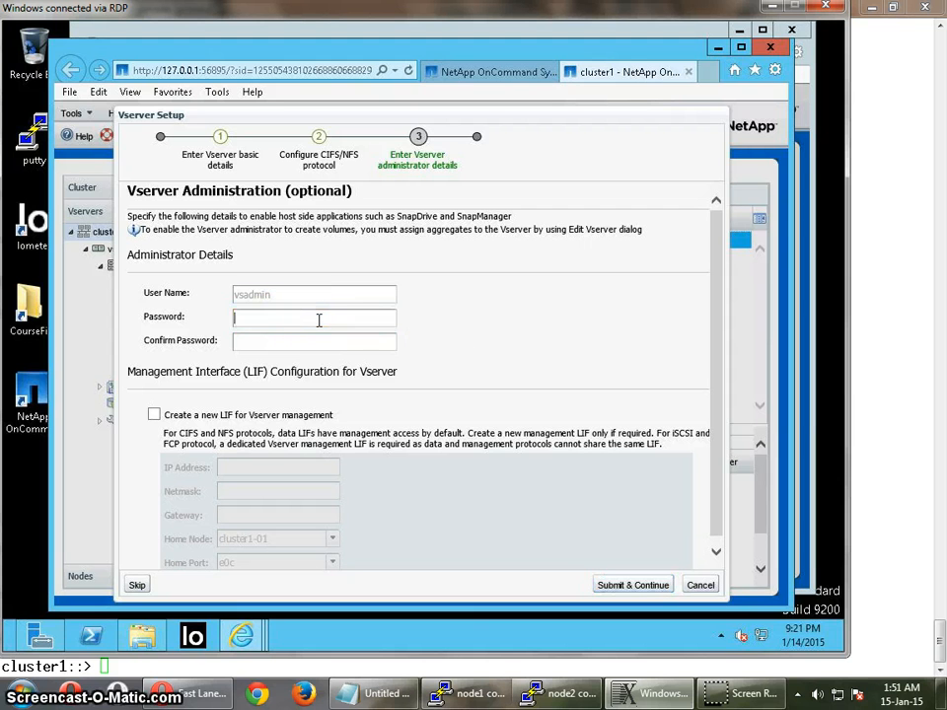
{"action": "left_click", "coordinate": [137, 584]}
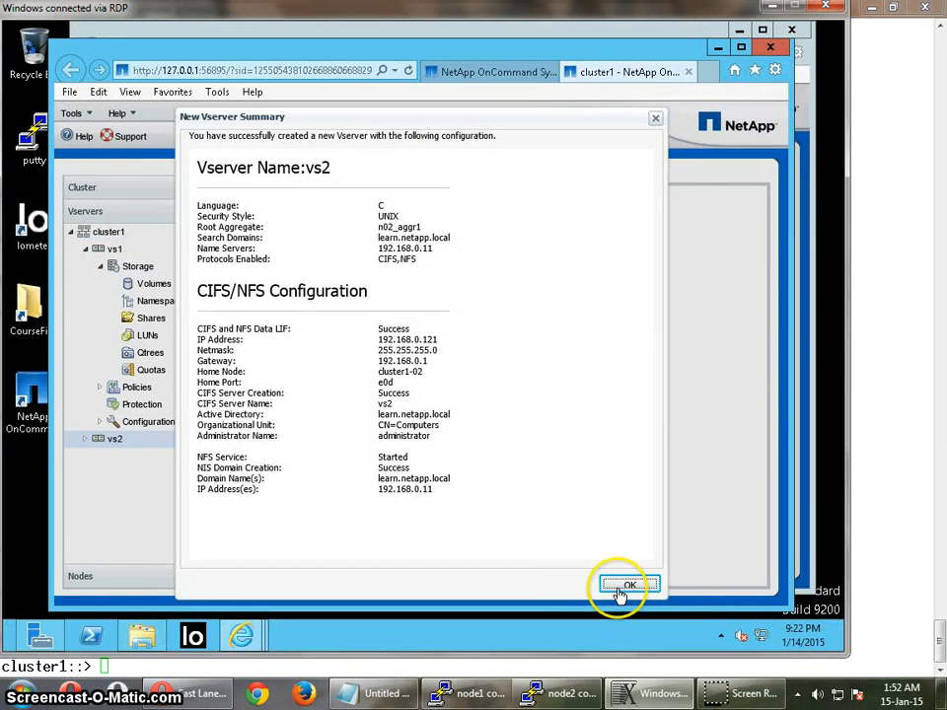
{"action": "left_click", "coordinate": [622, 587]}
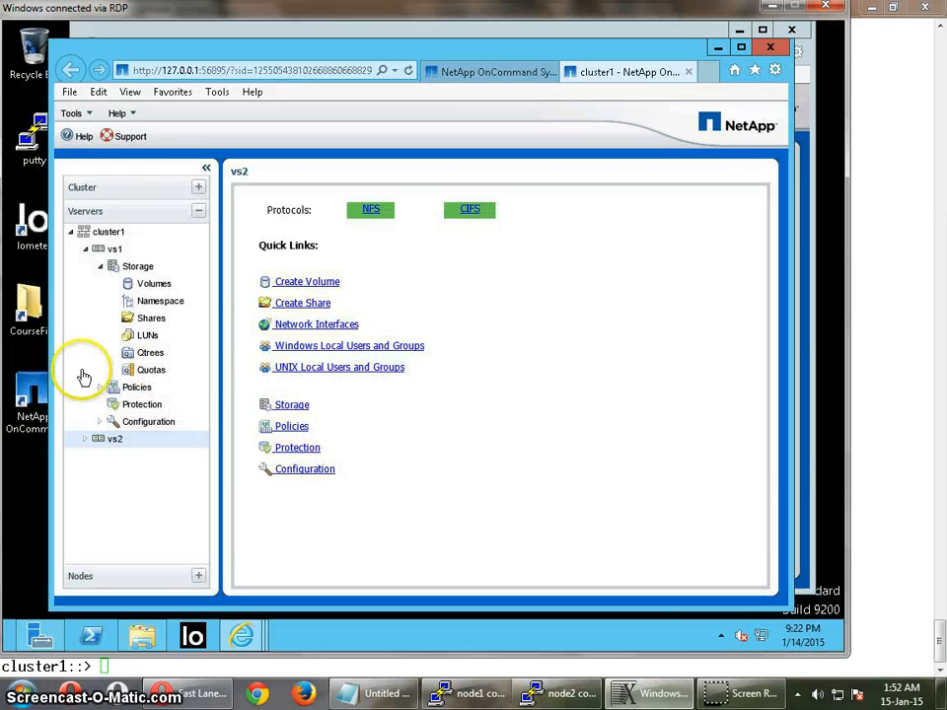
- Edit Vserver vs2 from the cluster1 list to remove nis from its name service switch, and save the change
{"action": "left_click", "coordinate": [109, 232]}
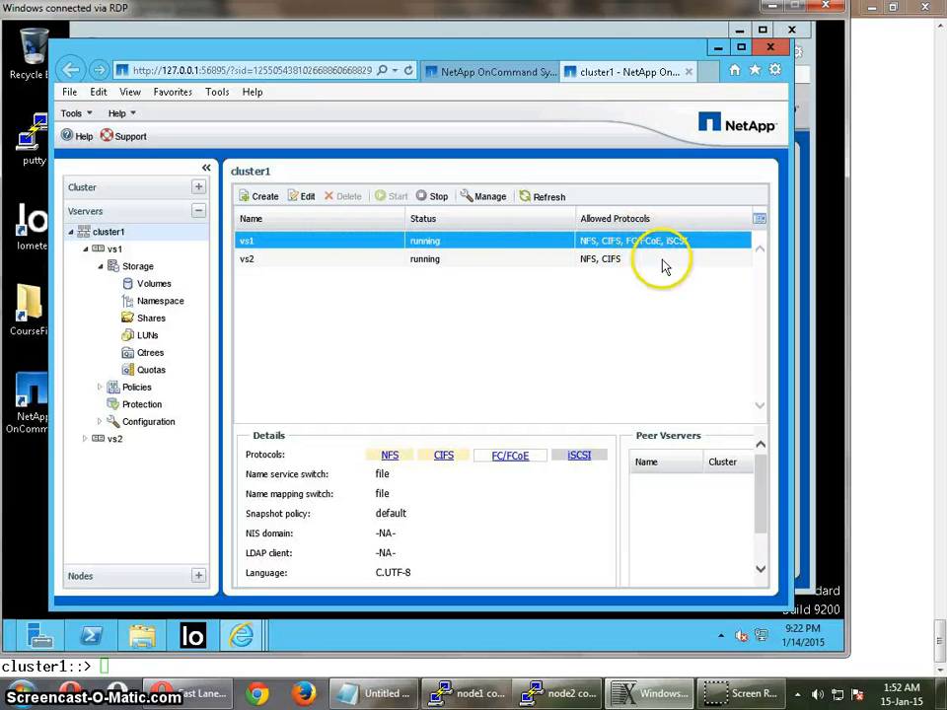
{"action": "left_click", "coordinate": [613, 263]}
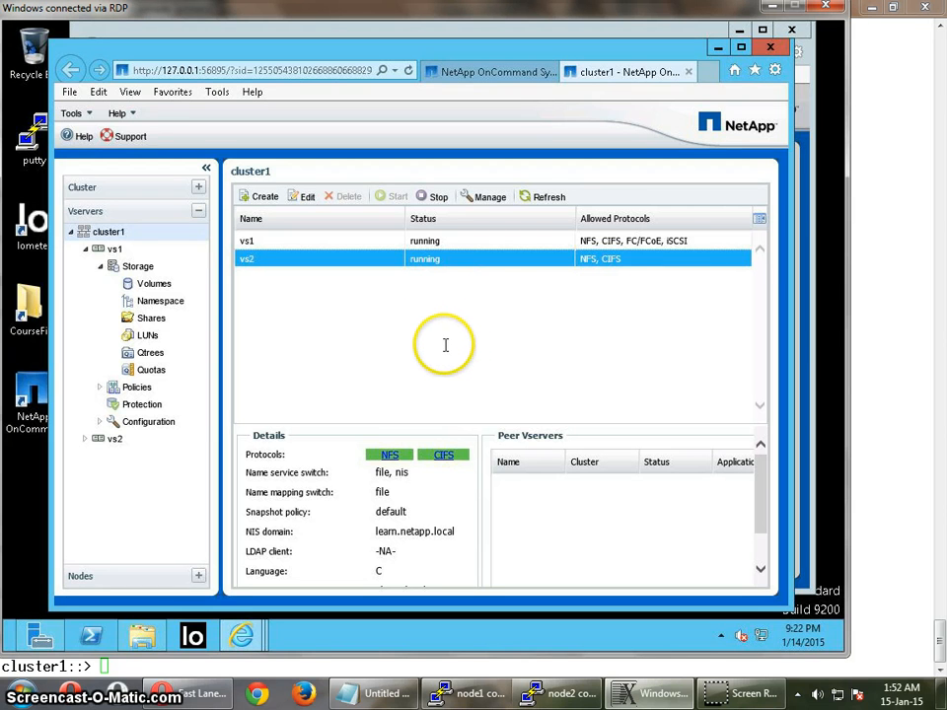
{"action": "left_click", "coordinate": [304, 197]}
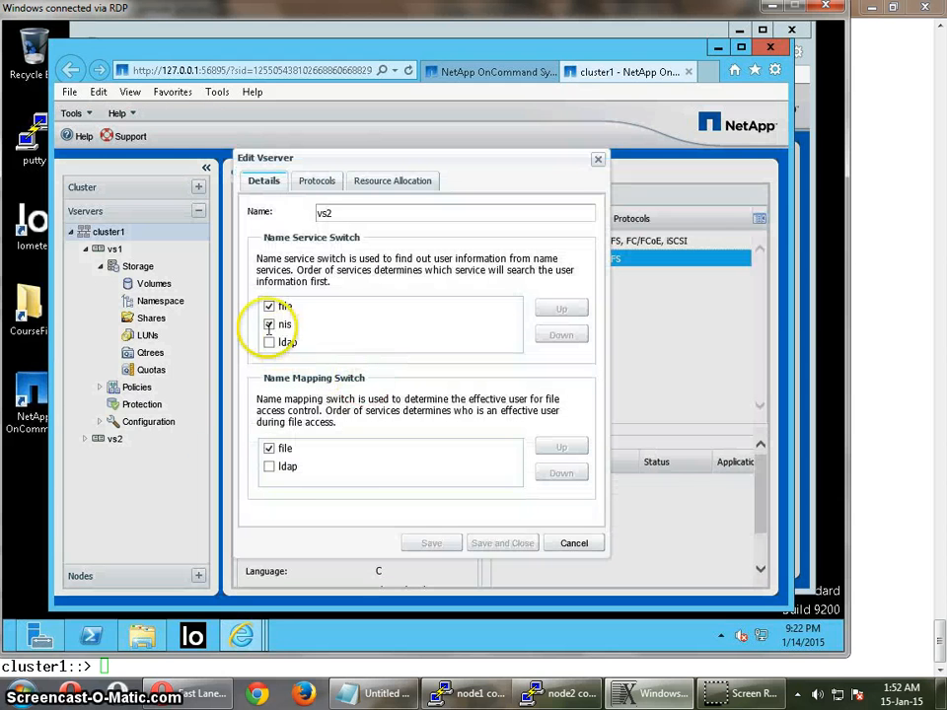
{"action": "left_click", "coordinate": [269, 326]}
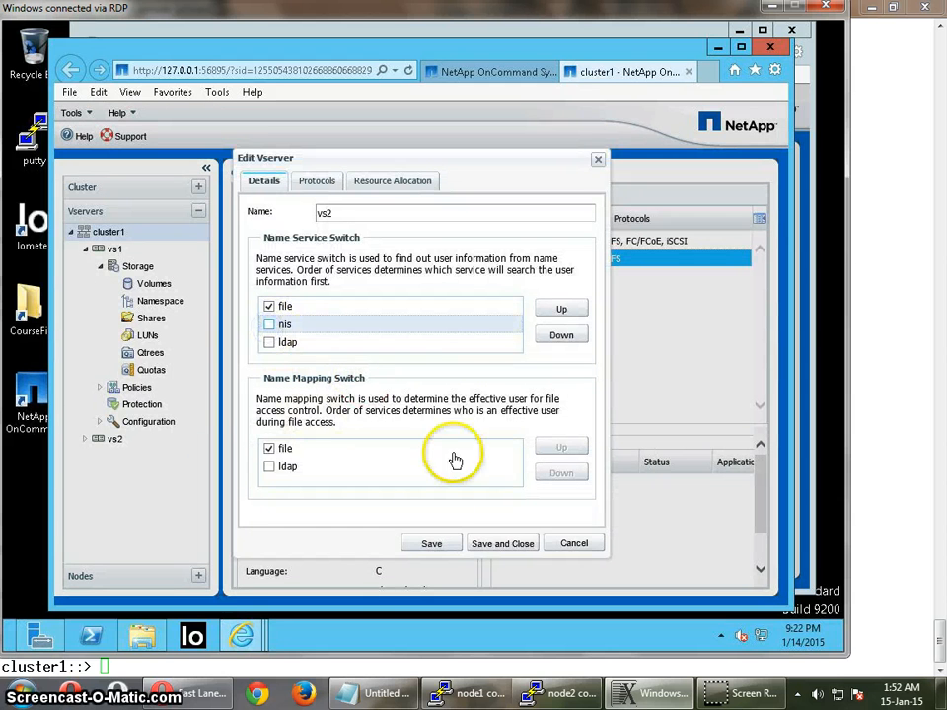
{"action": "left_click", "coordinate": [508, 545]}
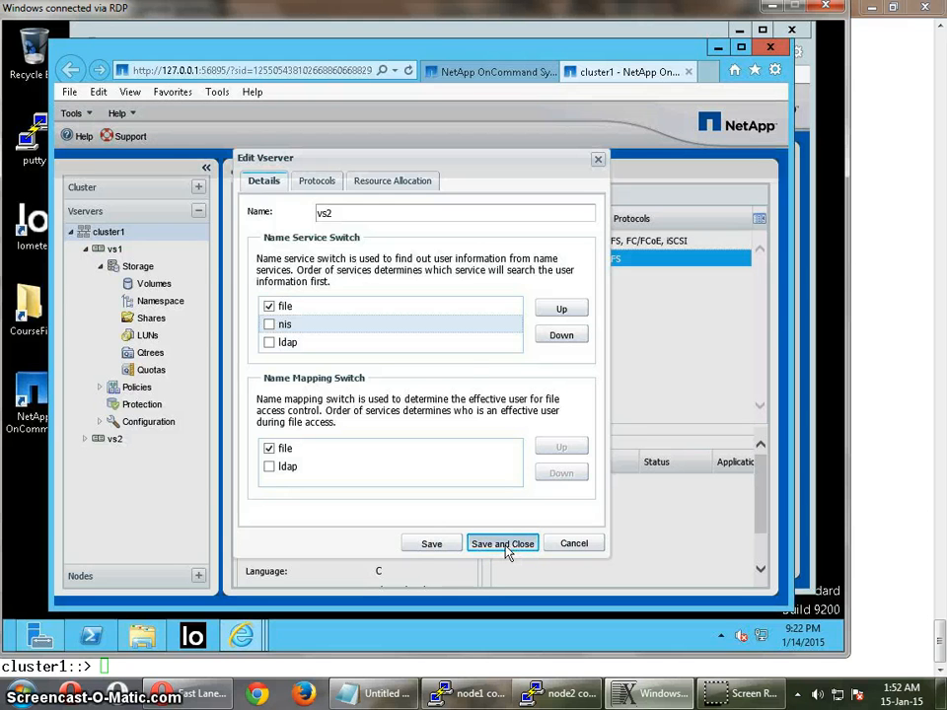
{"action": "left_click", "coordinate": [460, 399]}
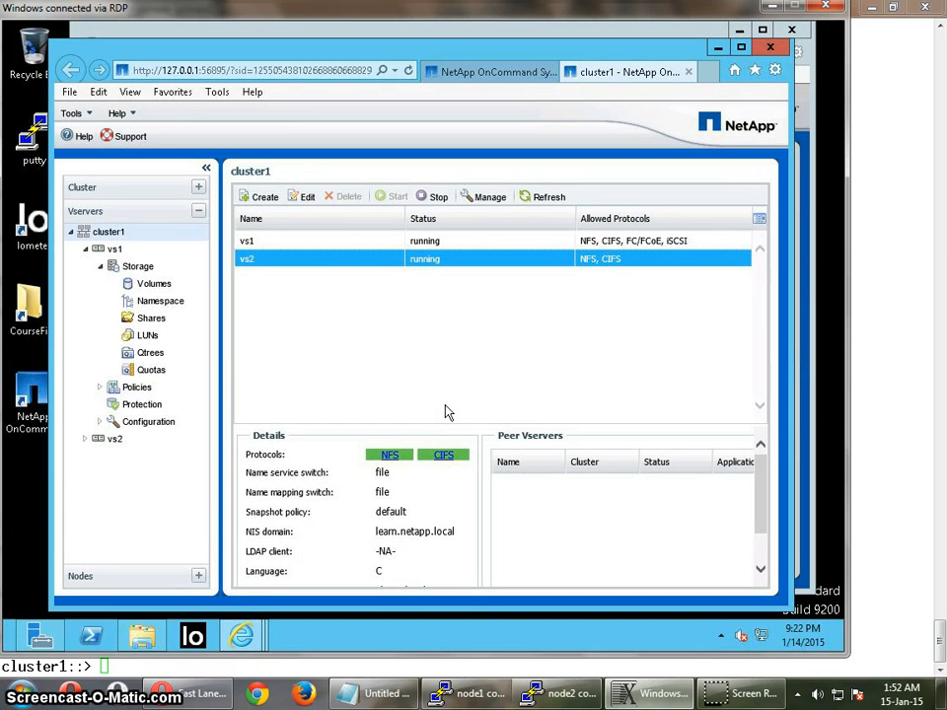
- Edit vs2's resource allocation to delegate volume creation, assign aggregate n01_aggr1, and save the change
{"action": "left_click", "coordinate": [301, 197]}
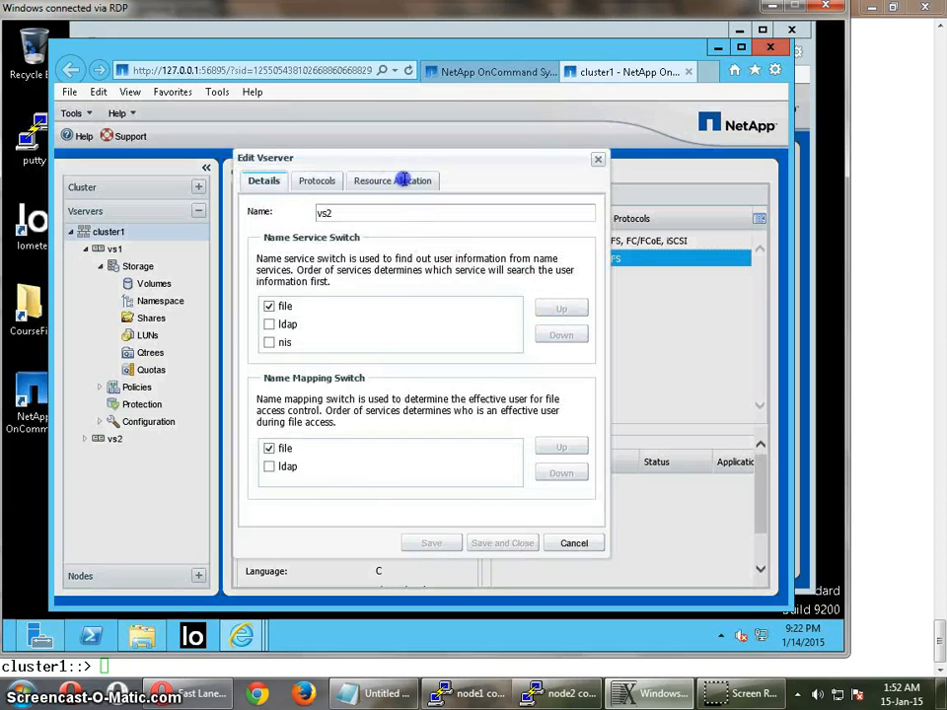
{"action": "left_click", "coordinate": [403, 181]}
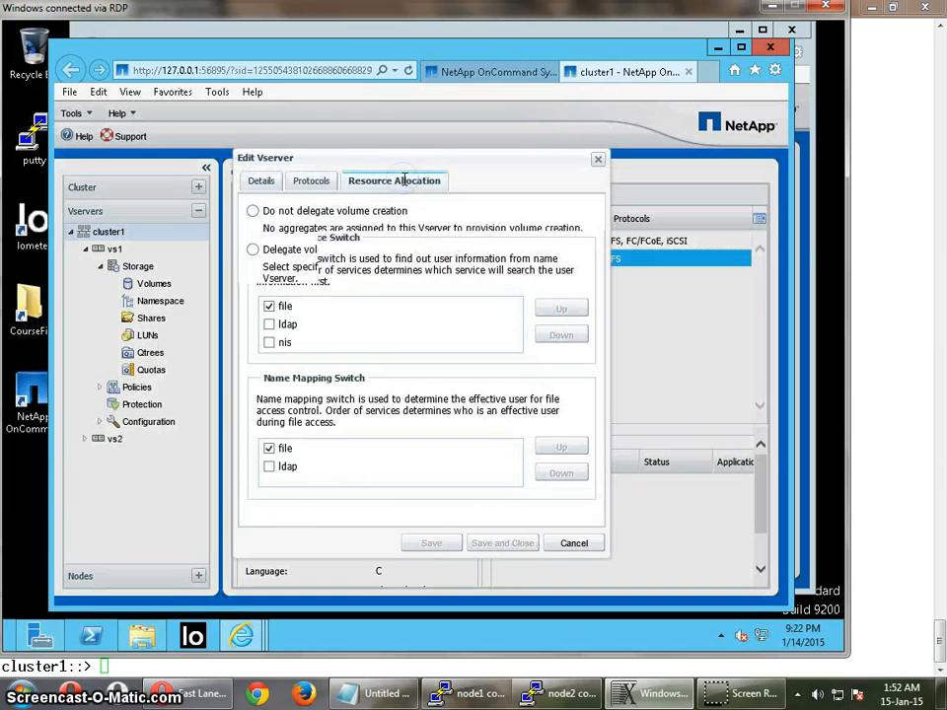
{"action": "left_click", "coordinate": [253, 251]}
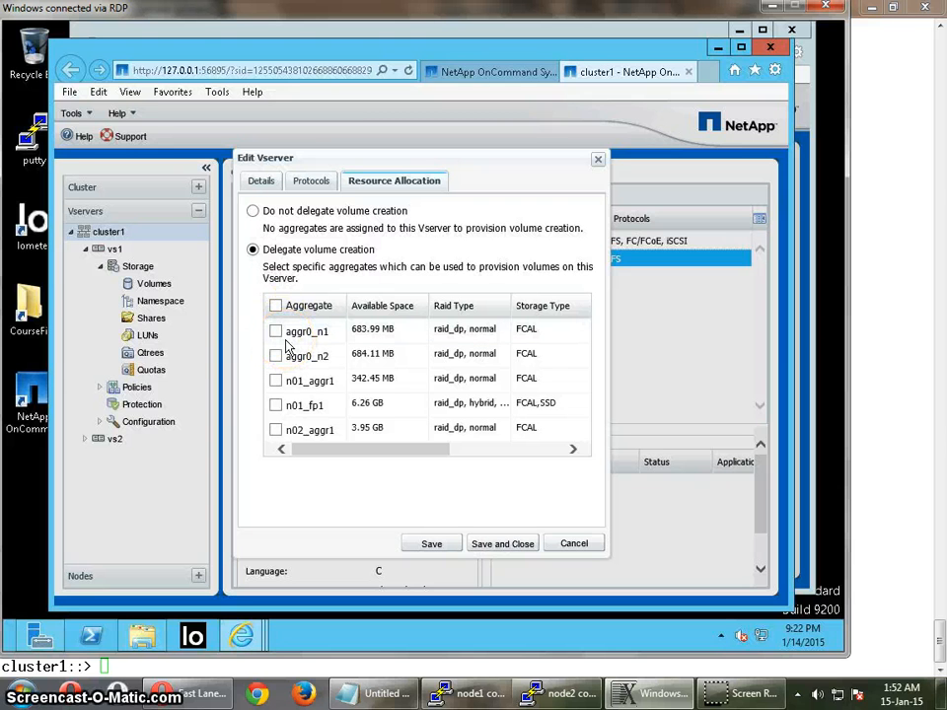
{"action": "left_click", "coordinate": [275, 379]}
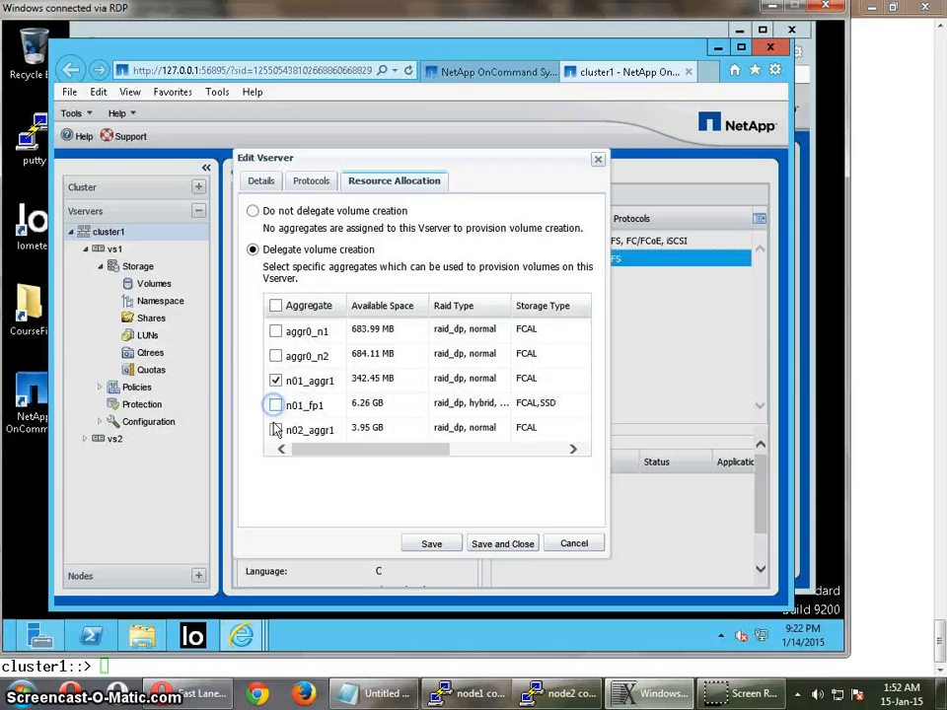
{"action": "left_click", "coordinate": [501, 546]}
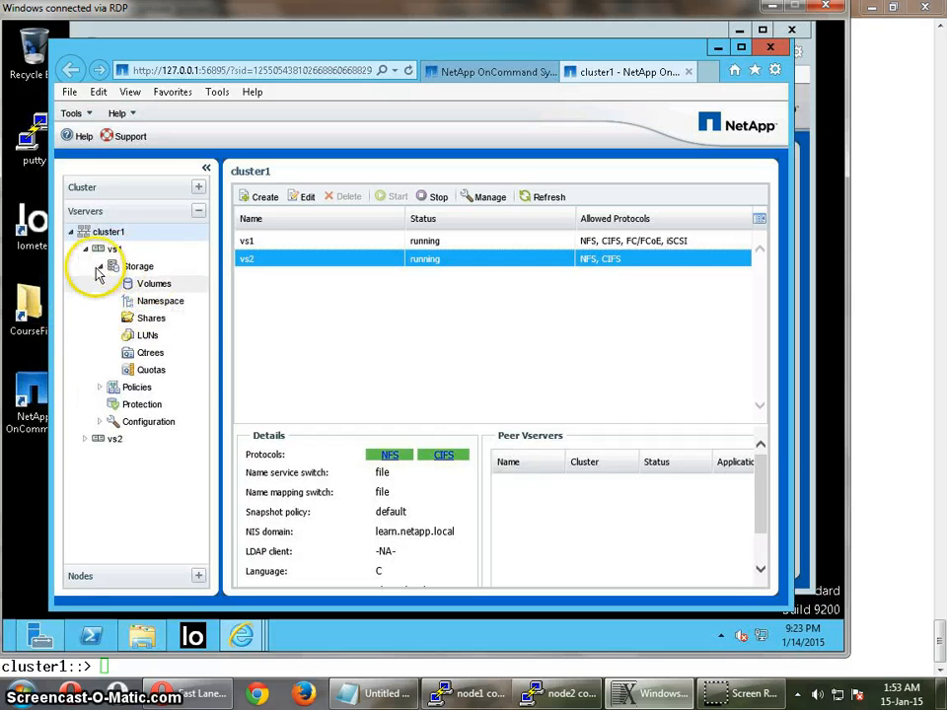
- Open the network interfaces in the configuration of Vserver vs2
{"action": "left_click", "coordinate": [87, 440]}
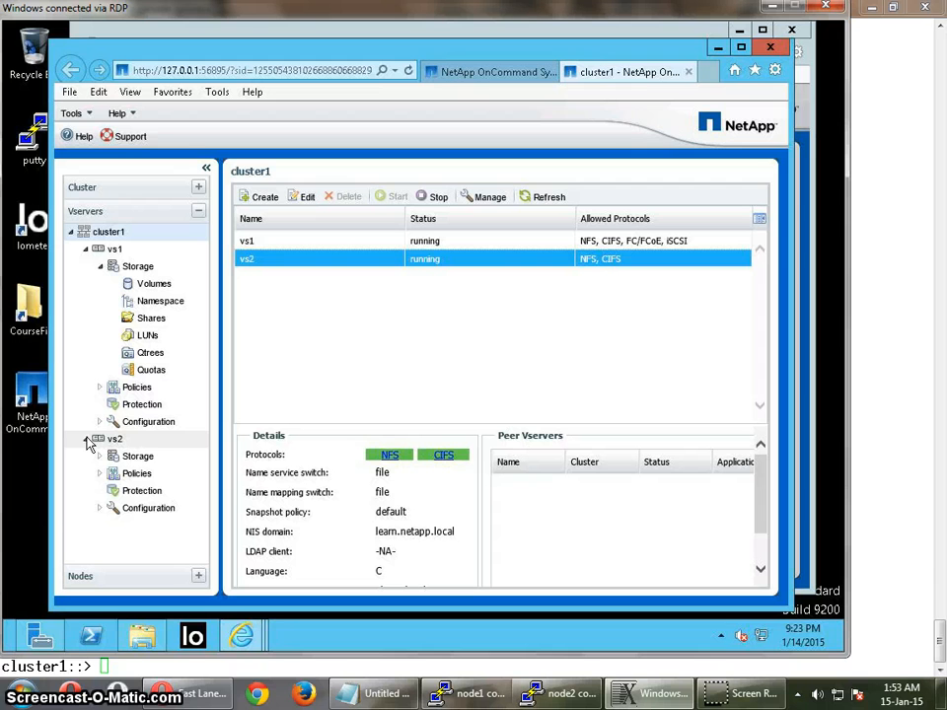
{"action": "left_click", "coordinate": [100, 508]}
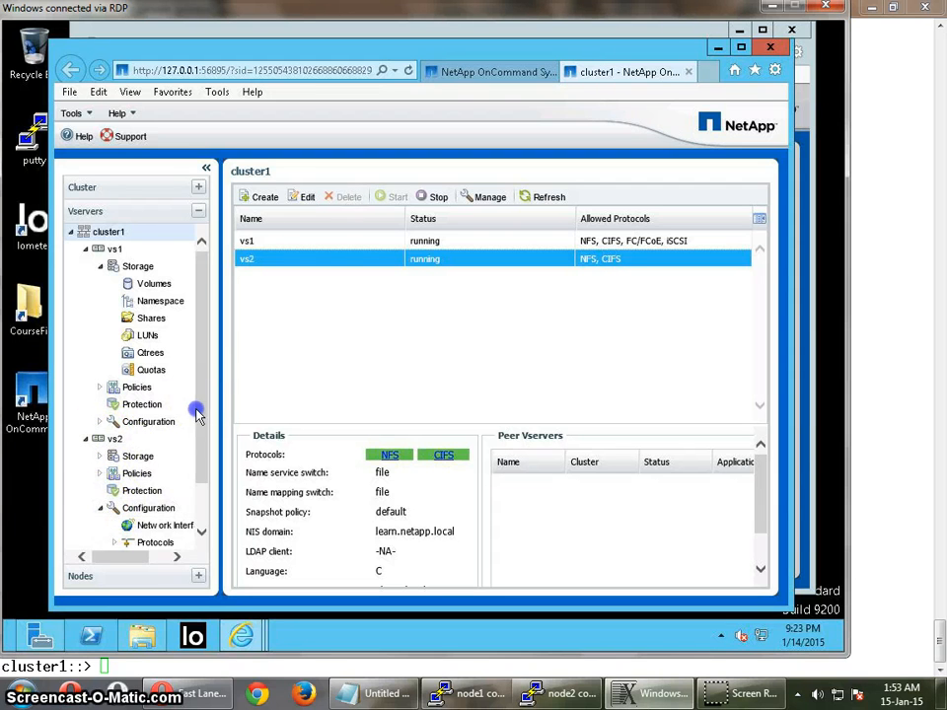
{"action": "scroll", "coordinate": [193, 463], "scroll_direction": "down", "scroll_amount": 3}
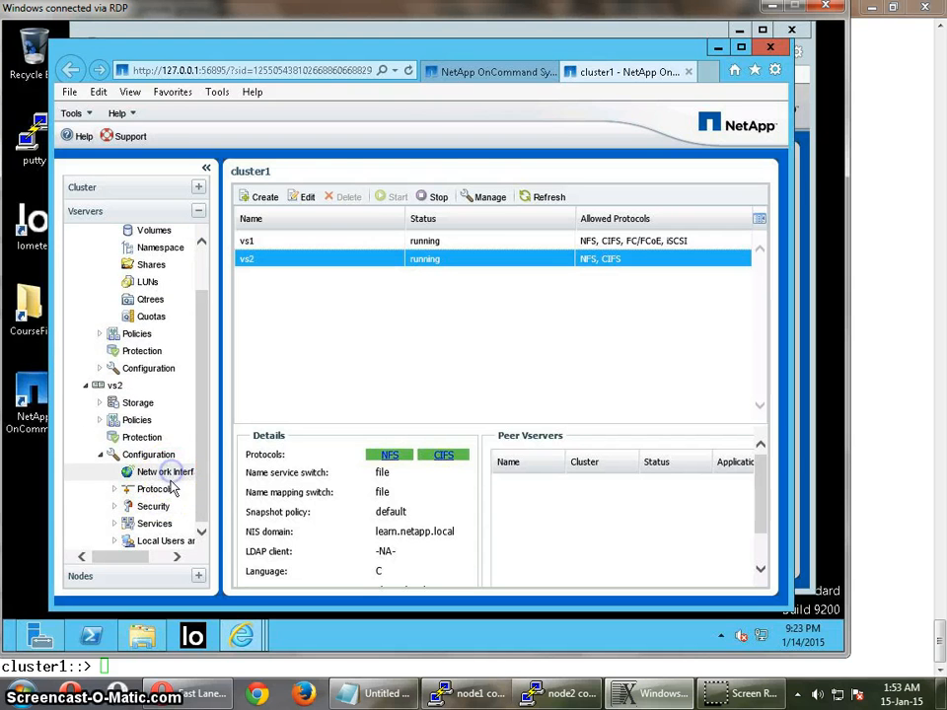
{"action": "left_click", "coordinate": [165, 474]}
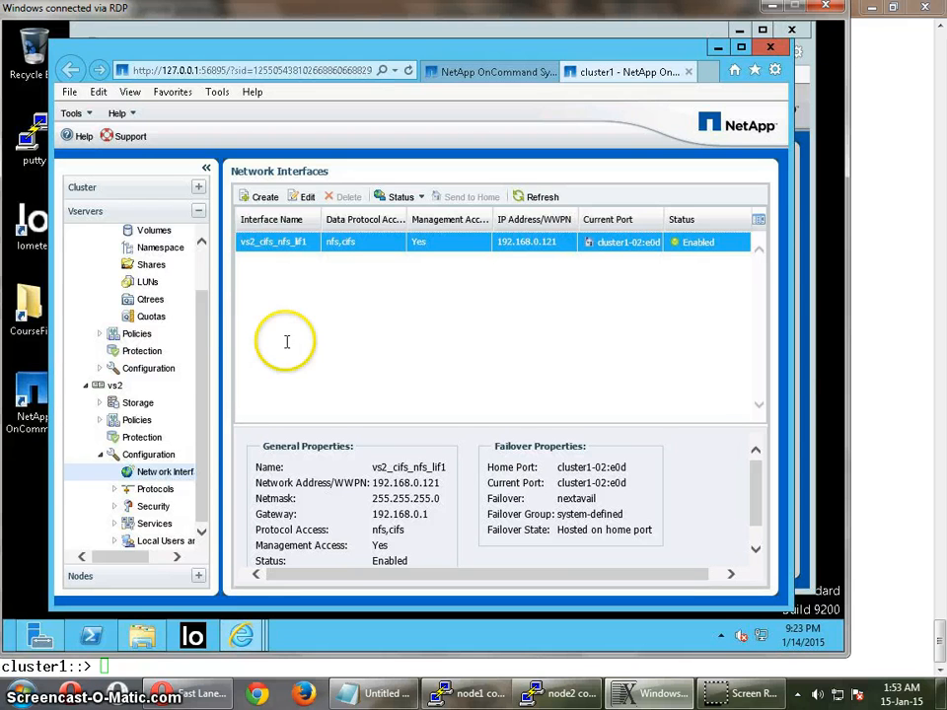
- Start creating a network interface named vs2_cifs_nfs_lif2 with the Data role and CIFS and NFS protocol access
{"action": "left_click", "coordinate": [264, 201]}
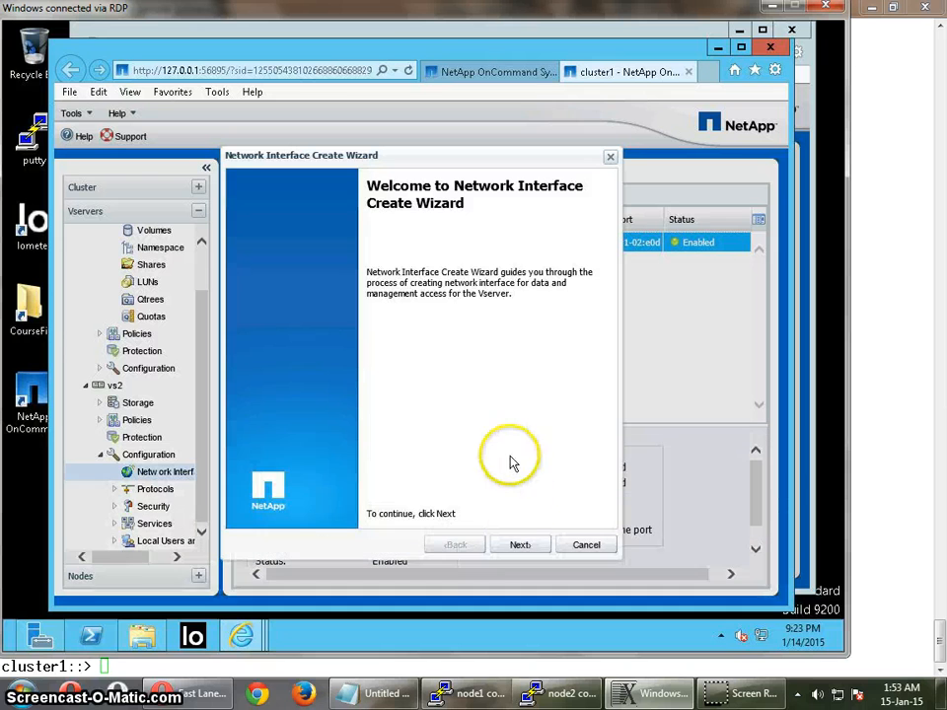
{"action": "left_click", "coordinate": [522, 548]}
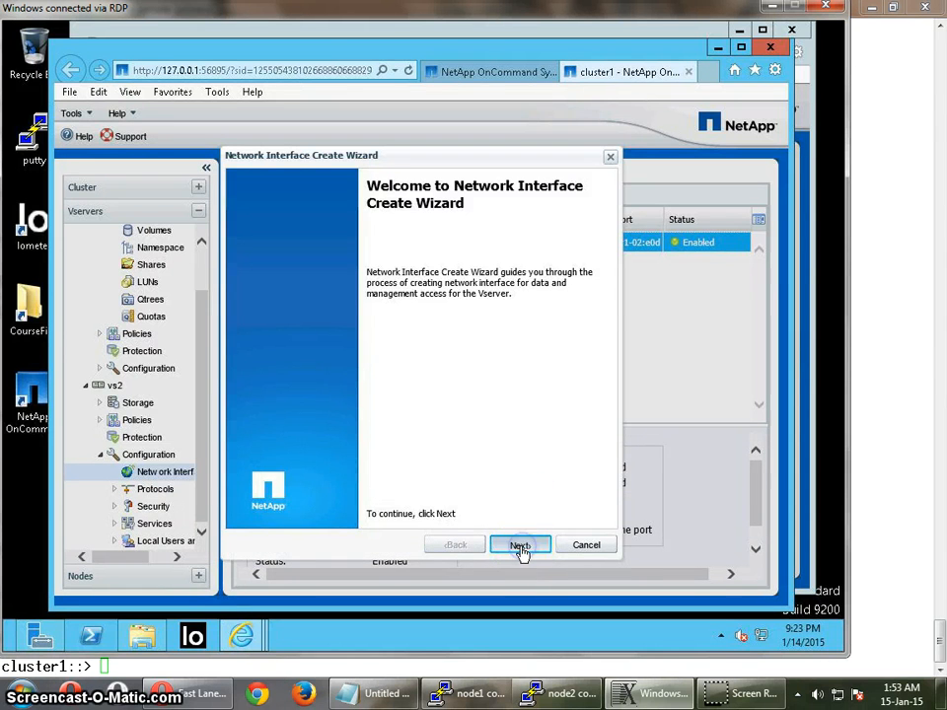
{"action": "left_click", "coordinate": [441, 249]}
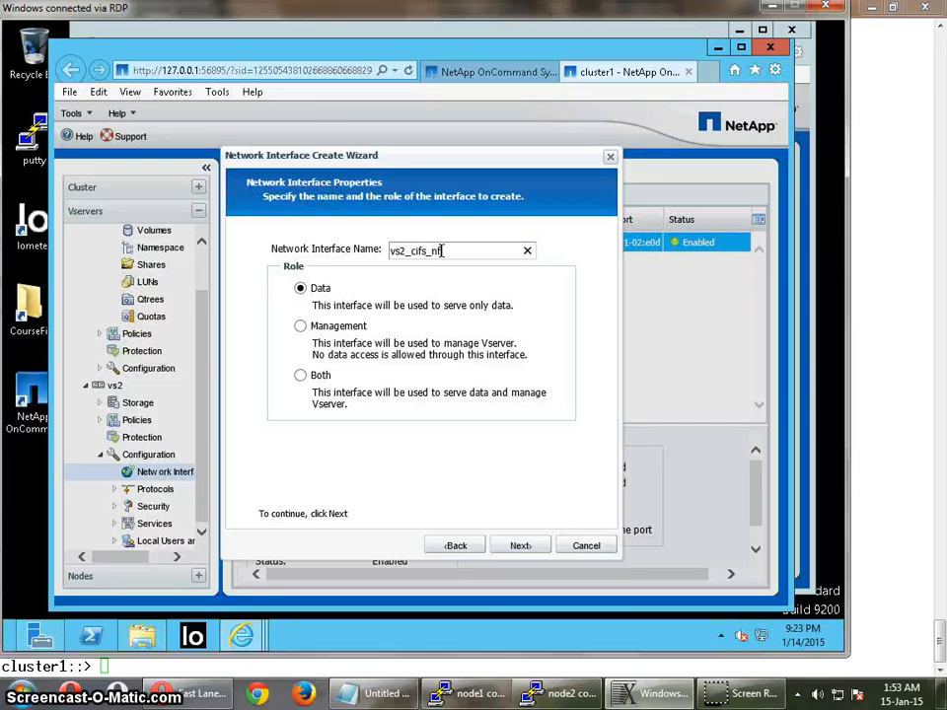
{"action": "type", "text": "f"}
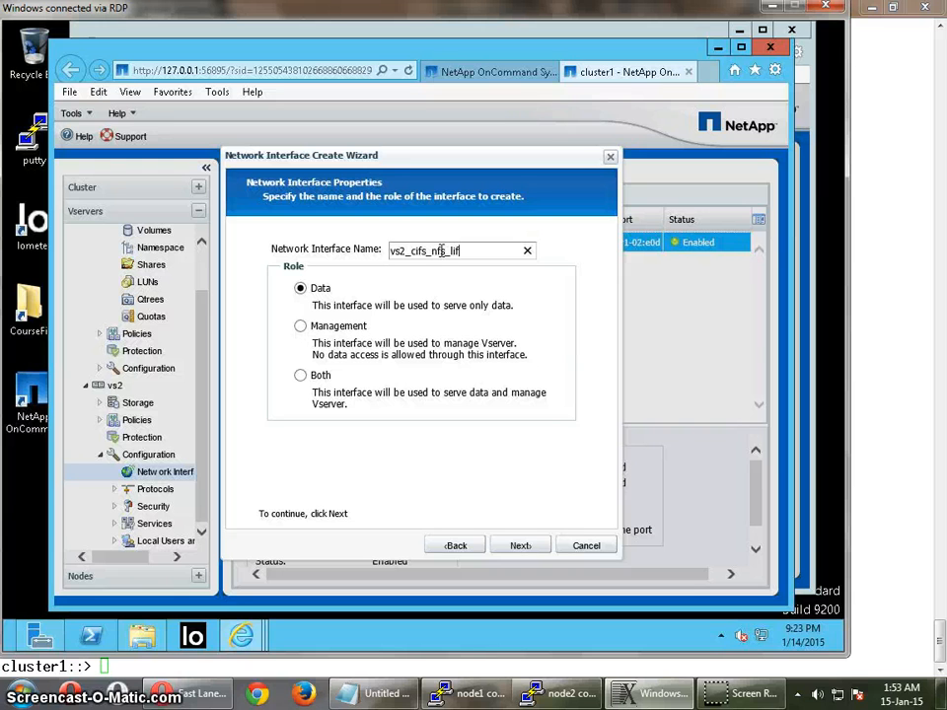
{"action": "type", "text": "2"}
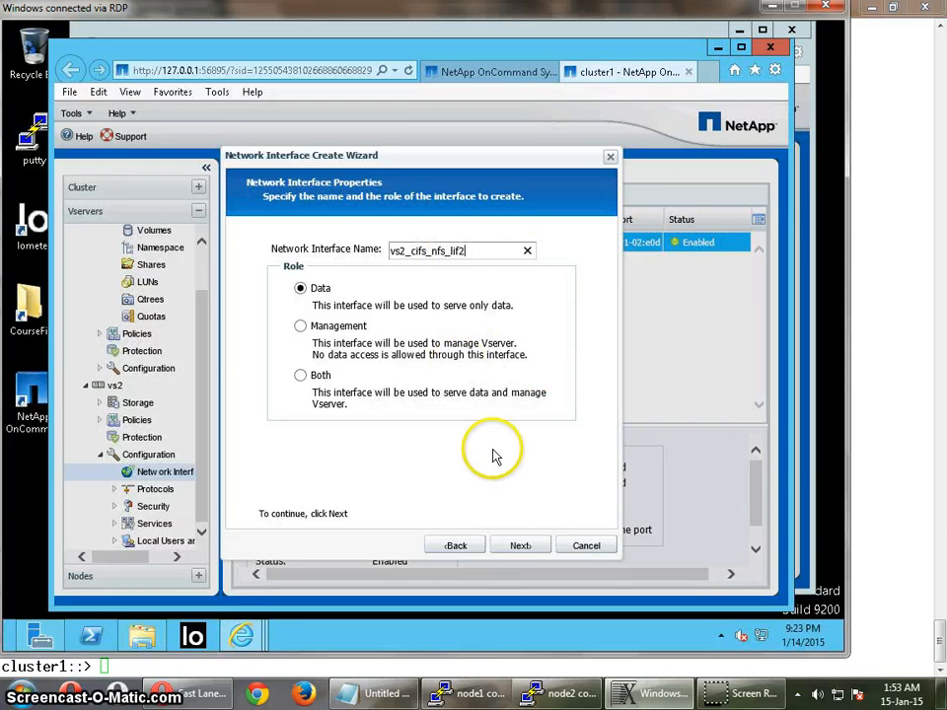
{"action": "left_click", "coordinate": [512, 547]}
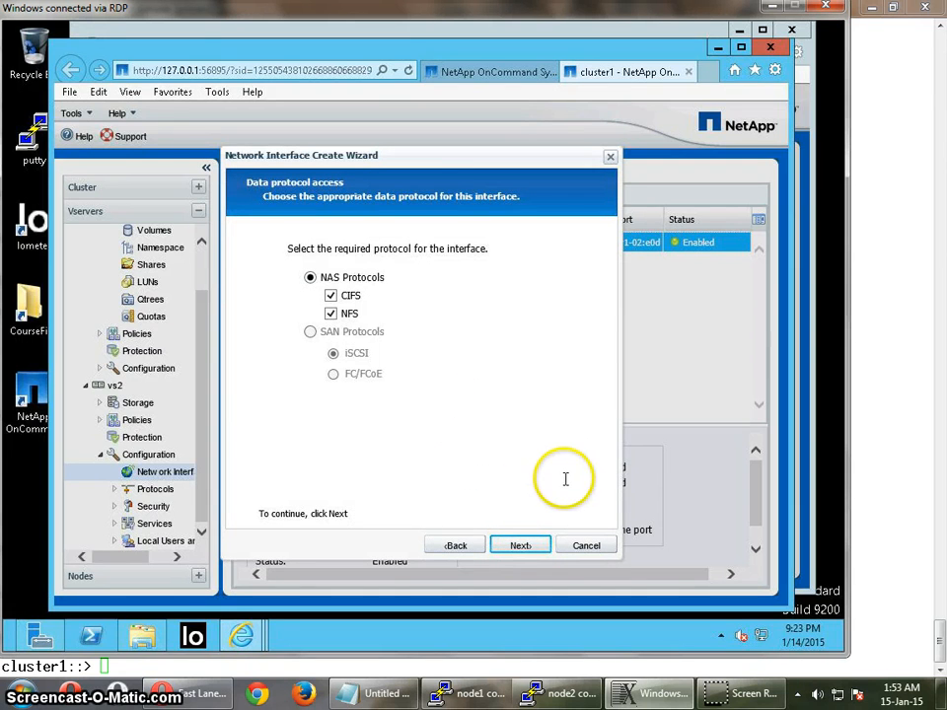
{"action": "left_click", "coordinate": [522, 547]}
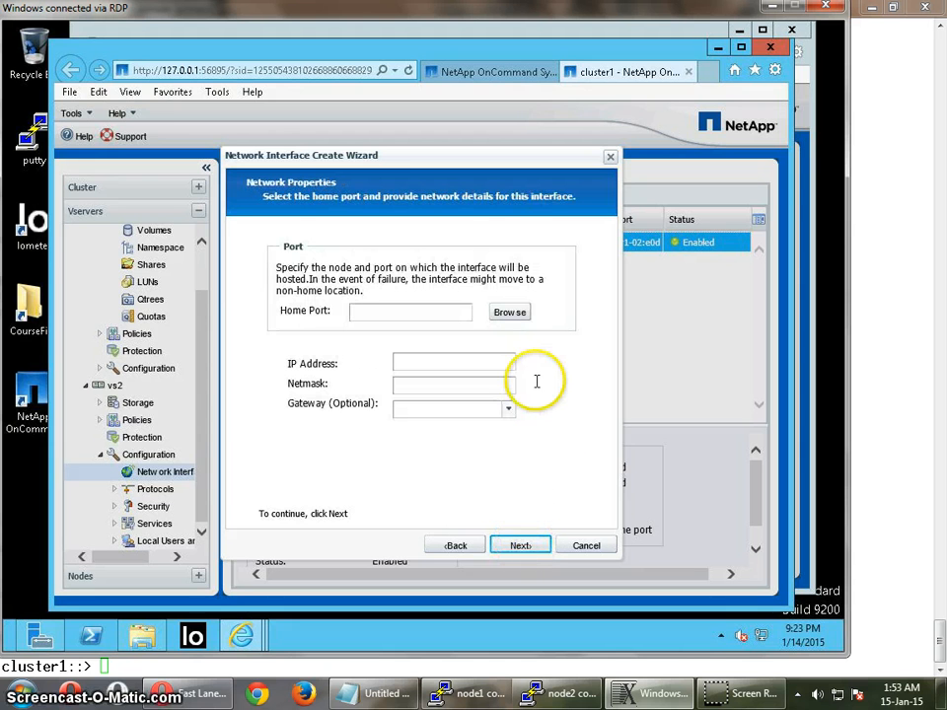
- Choose port e0e on node cluster1-01 as the home port of the new network interface
{"action": "left_click", "coordinate": [513, 314]}
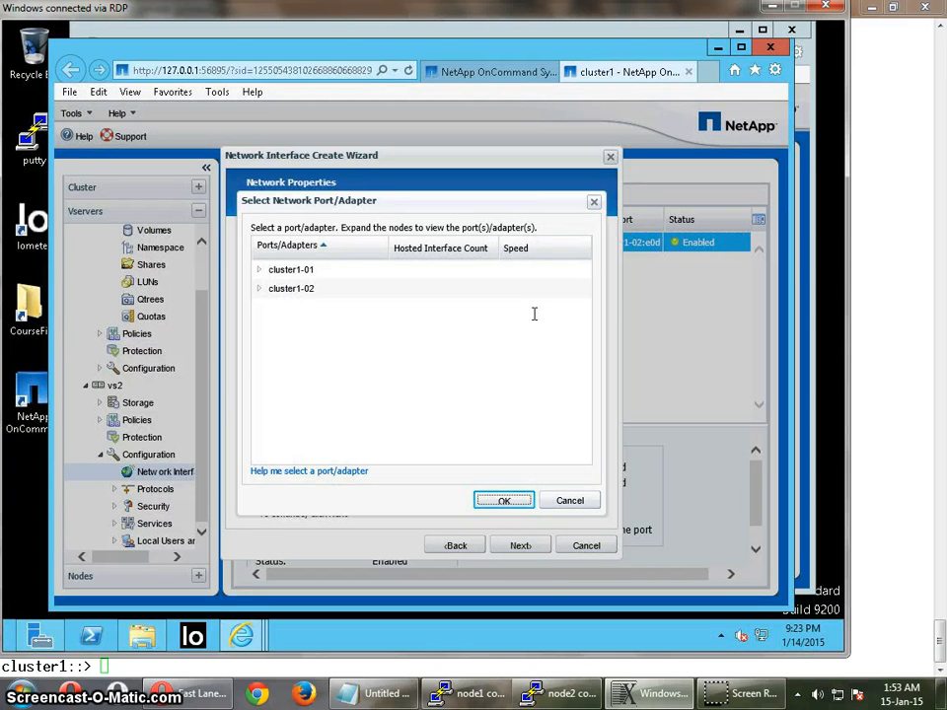
{"action": "left_click", "coordinate": [260, 269]}
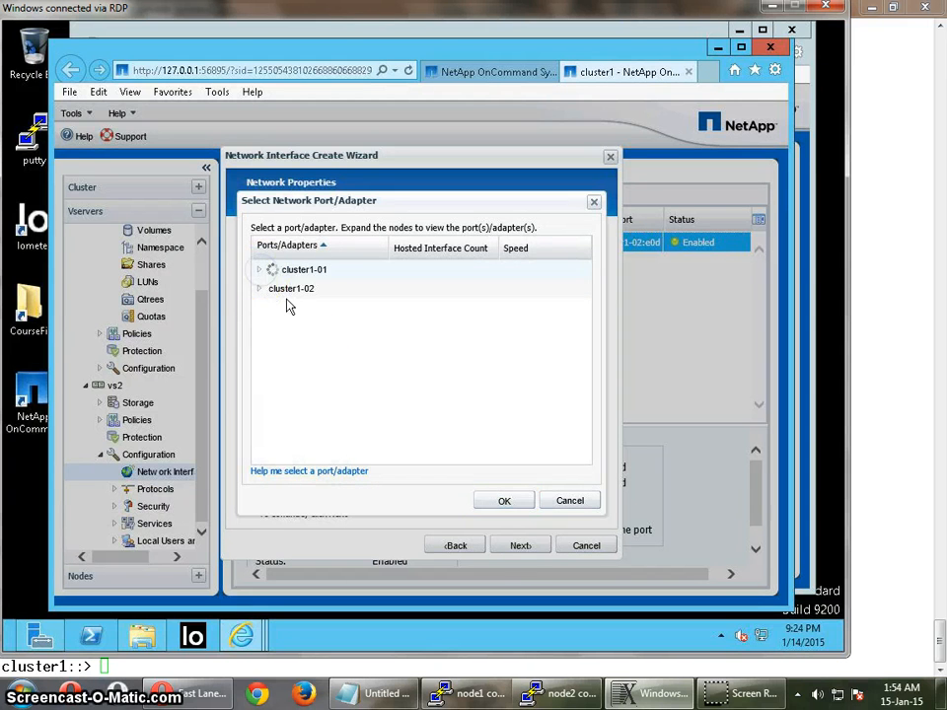
{"action": "left_click", "coordinate": [302, 328]}
{"action": "left_click", "coordinate": [504, 503]}
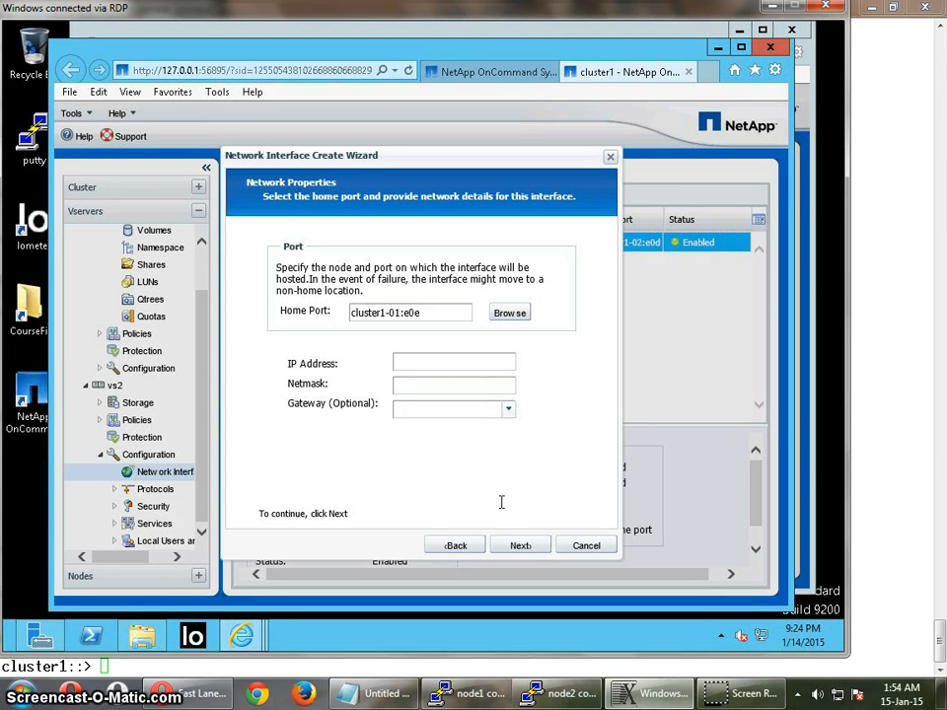
- Set the interface's IP address to 192.168.0.122, netmask to 255.255.255.0 and gateway to 192.168.0.1
{"action": "left_click", "coordinate": [441, 363]}
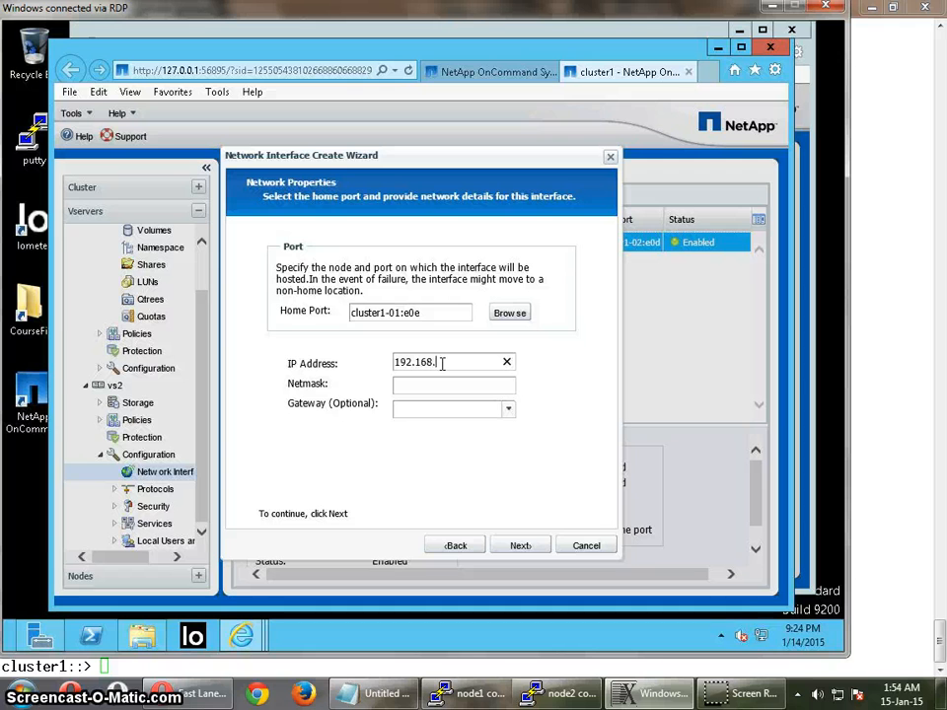
{"action": "type", "text": "192.168.0.122"}
{"action": "left_click", "coordinate": [463, 386]}
{"action": "type", "text": "255.255.255.0"}
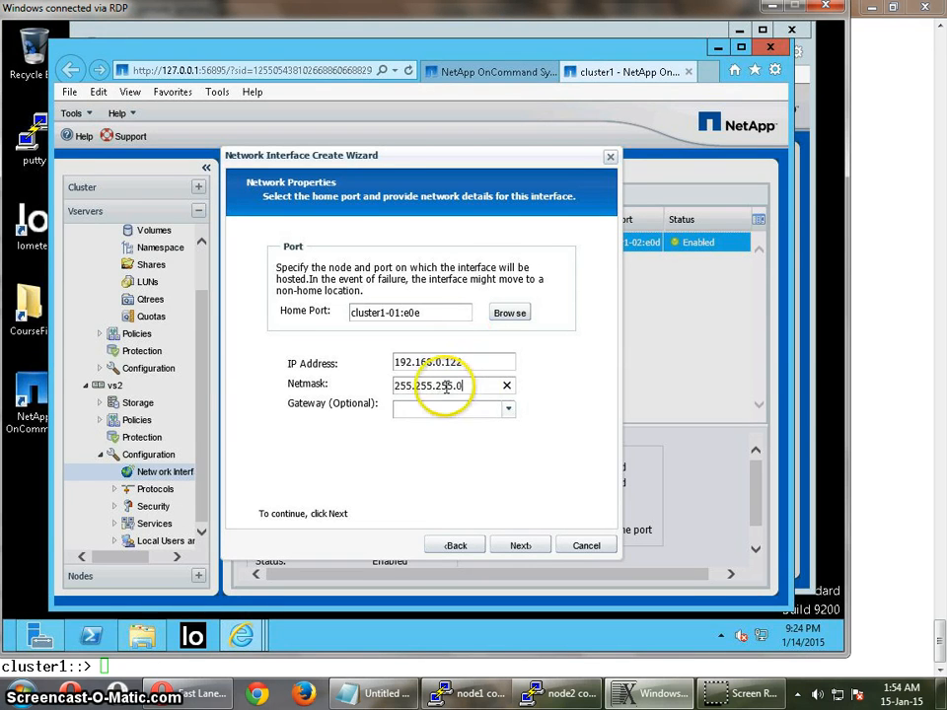
{"action": "left_click", "coordinate": [508, 408]}
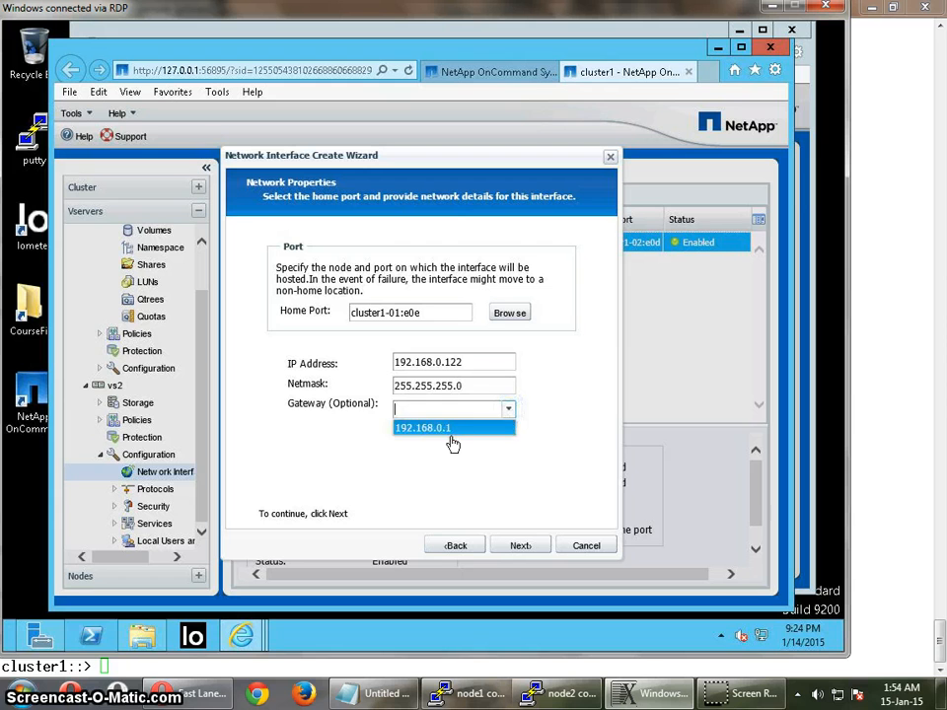
{"action": "left_click", "coordinate": [488, 429]}
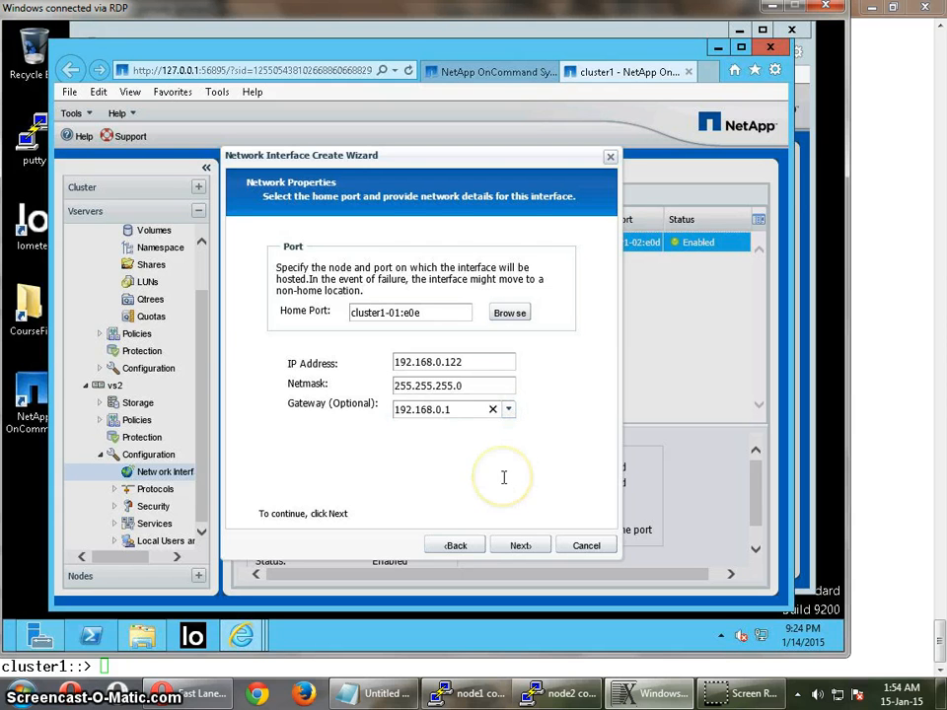
- Accept the configuration summary to create vs2_cifs_nfs_lif2, and finish the network interface wizard
{"action": "left_click", "coordinate": [528, 550]}
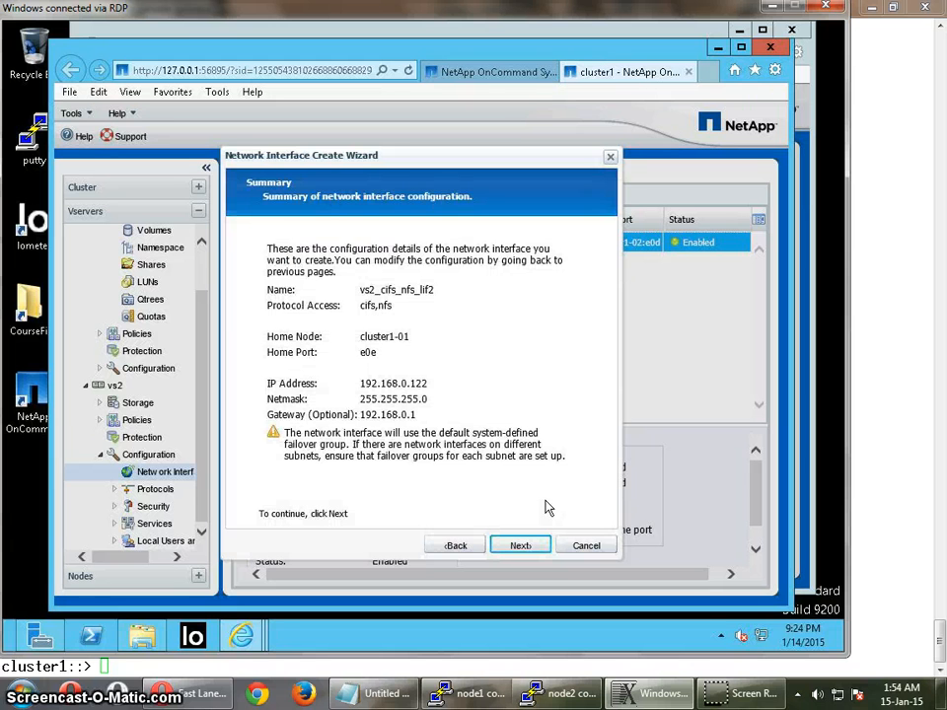
{"action": "left_click", "coordinate": [524, 547]}
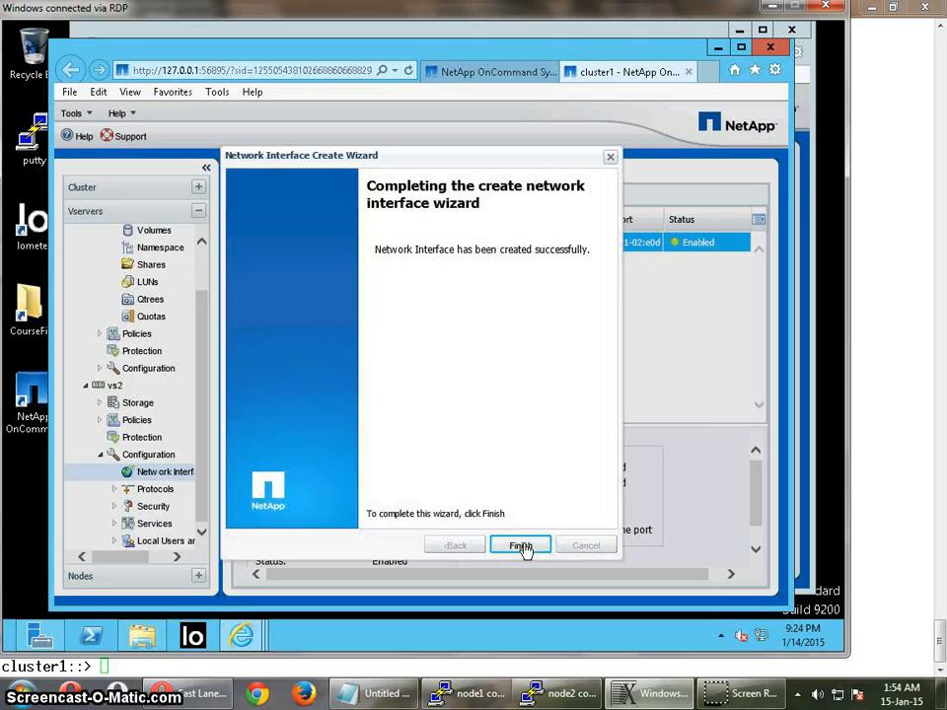
{"action": "left_click", "coordinate": [524, 549]}
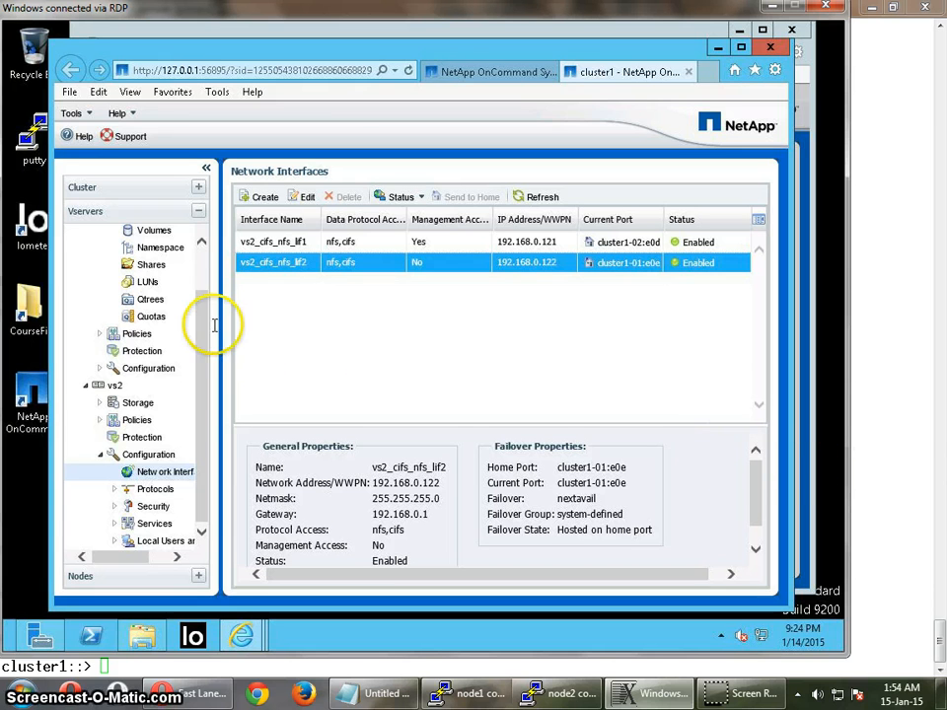
{"action": "scroll", "coordinate": [204, 266], "scroll_direction": "up", "scroll_amount": 1}
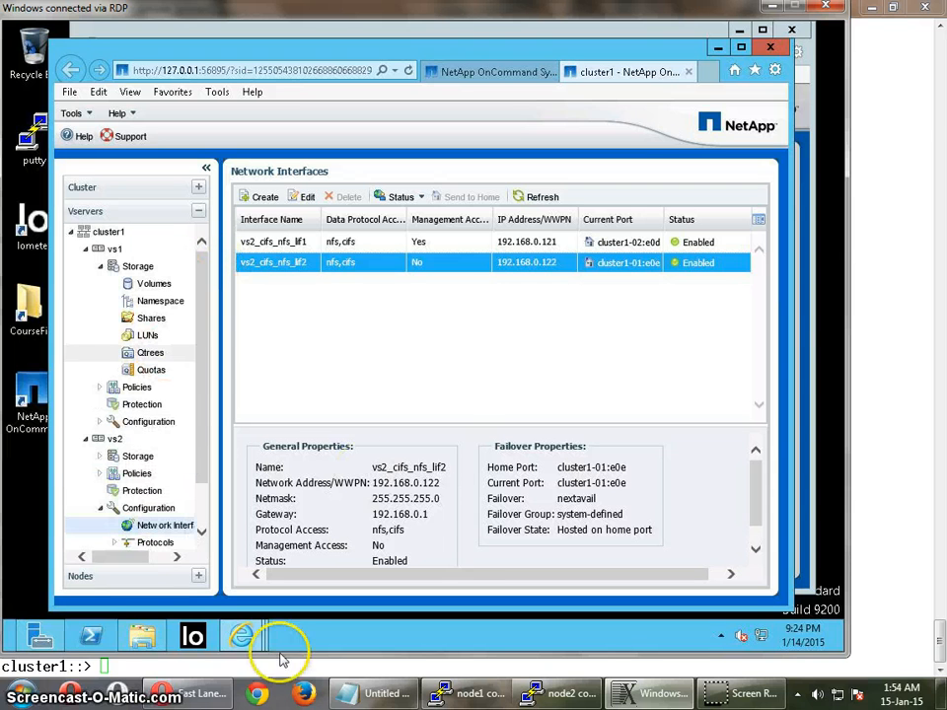